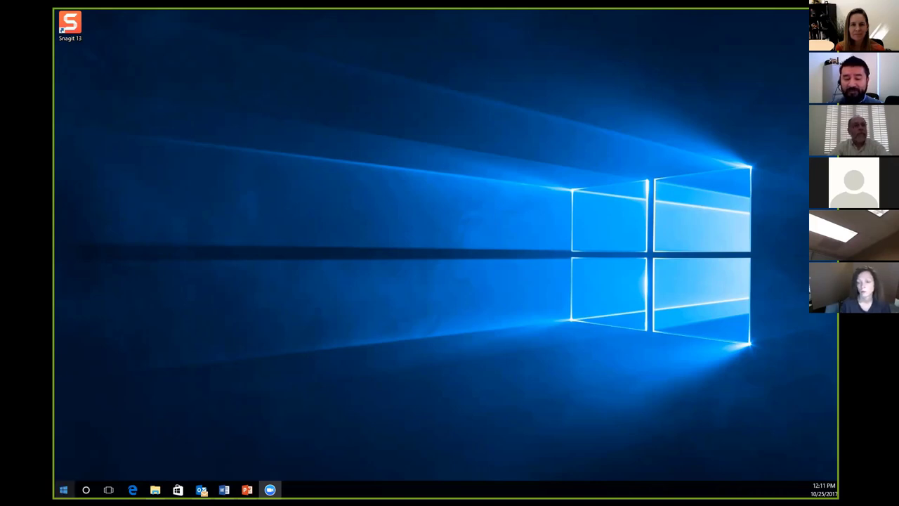
# Step: Find and launch Snagit 13
pyautogui.click(64, 489)
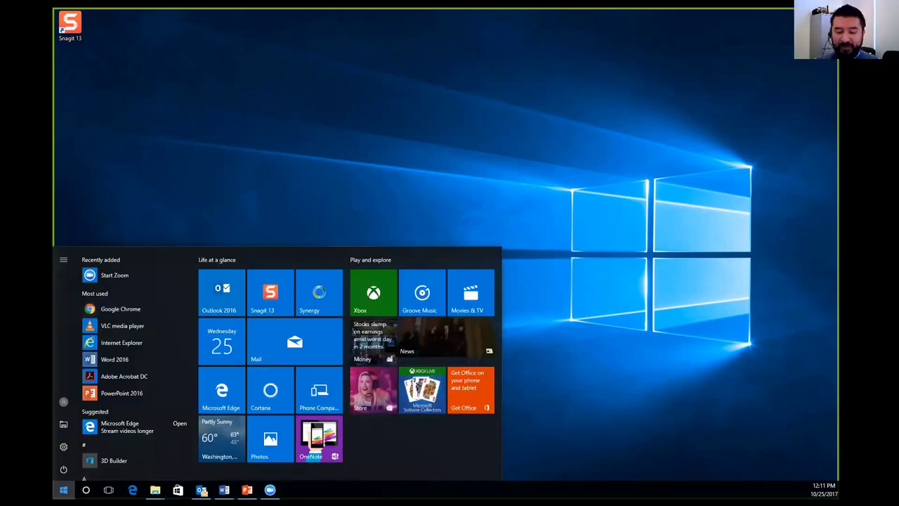
pyautogui.write('snag')
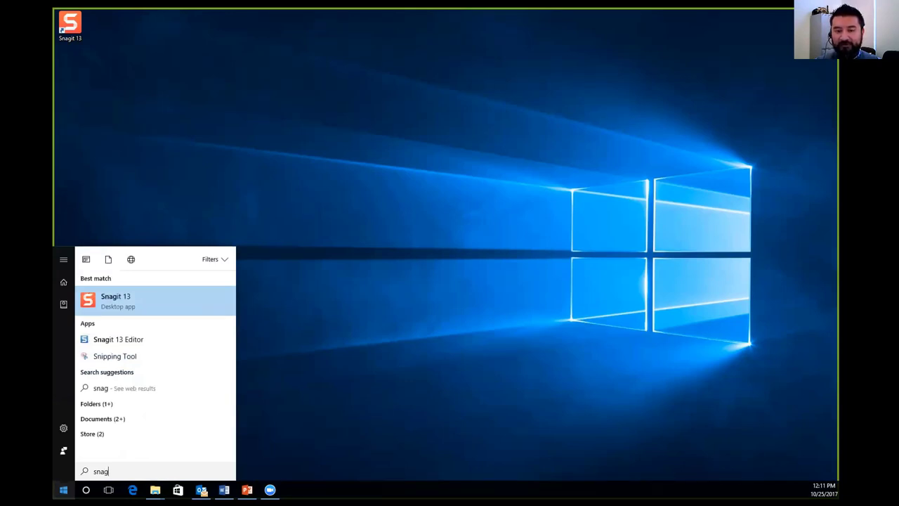
pyautogui.press('Return')
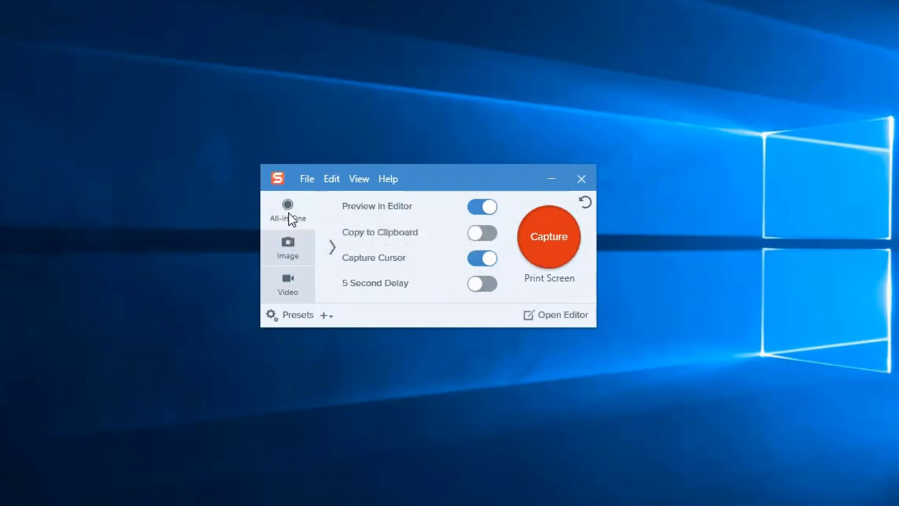
# Step: Review the Image and Video capture settings and return to the All-in-One mode
pyautogui.click(293, 253)
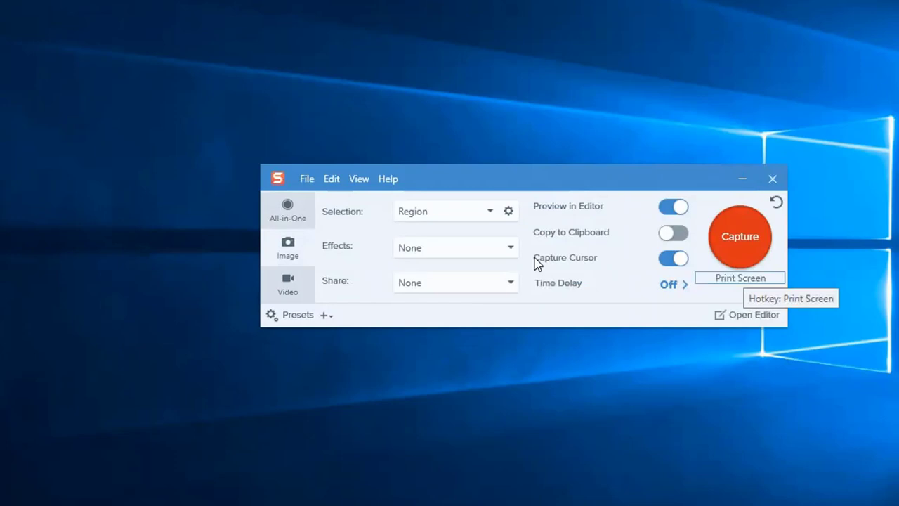
pyautogui.click(289, 288)
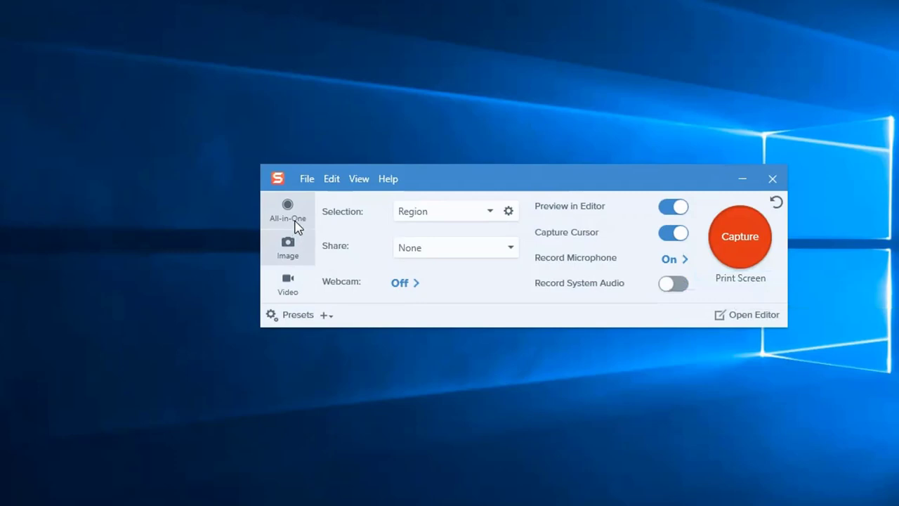
pyautogui.click(288, 244)
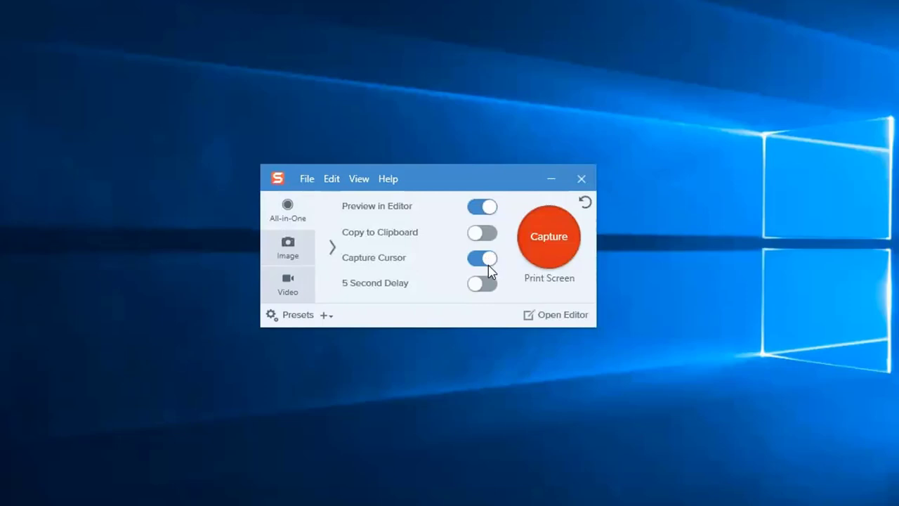
pyautogui.click(288, 283)
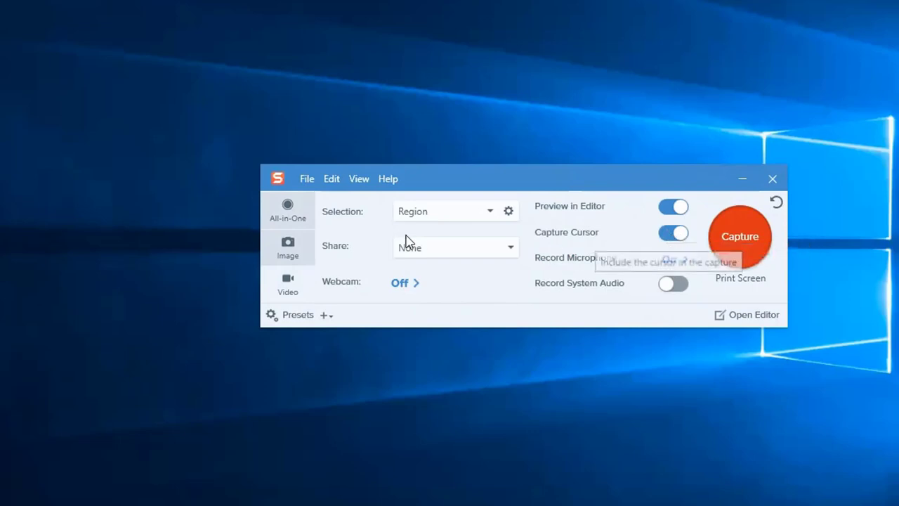
pyautogui.click(301, 217)
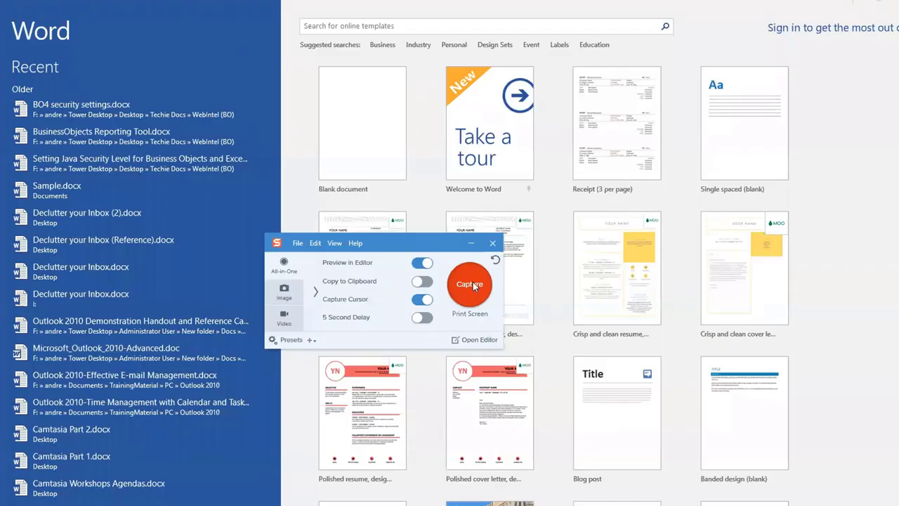
# Step: Capture the template thumbnails on Word's start screen as an image of about 1138 x 899 pixels
pyautogui.click(470, 284)
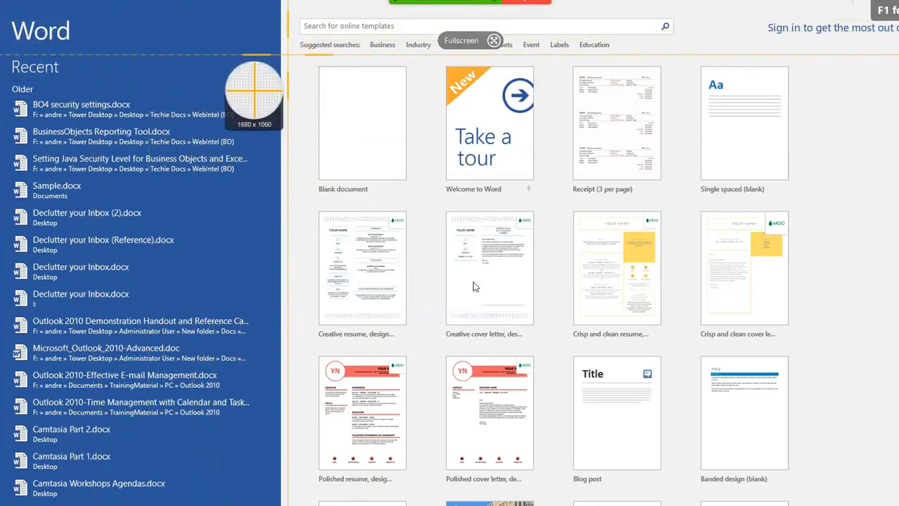
pyautogui.moveTo(288, 54); pyautogui.dragTo(898, 505)
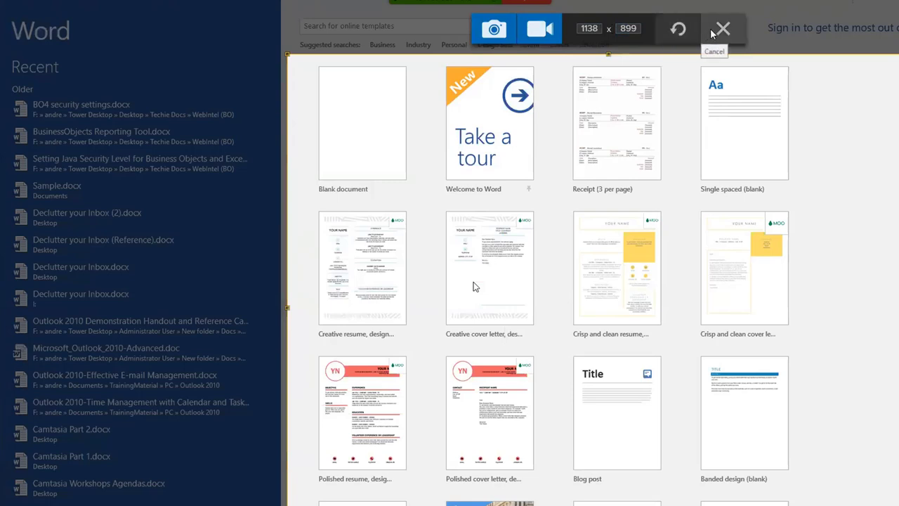
pyautogui.click(493, 31)
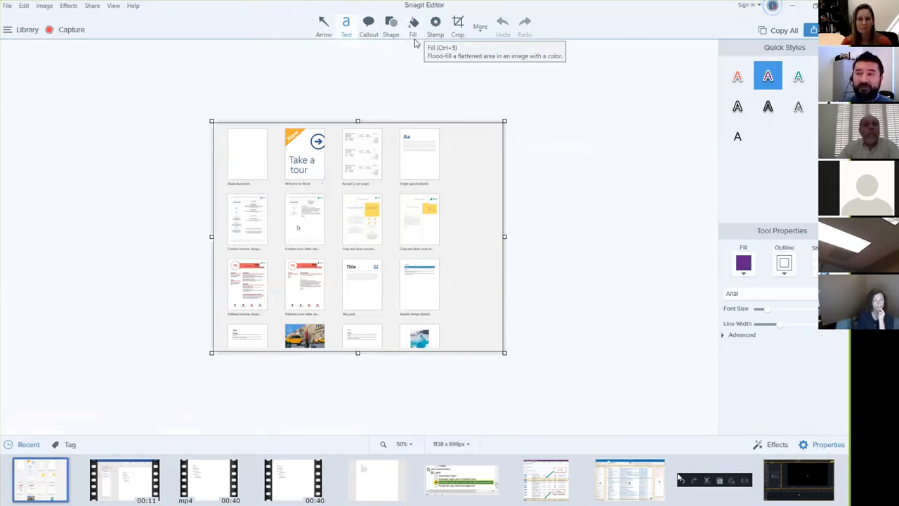
# Step: Look over the additional editing tools and the earlier annotated My Requests screenshot, ending back on the Word templates capture
pyautogui.click(481, 28)
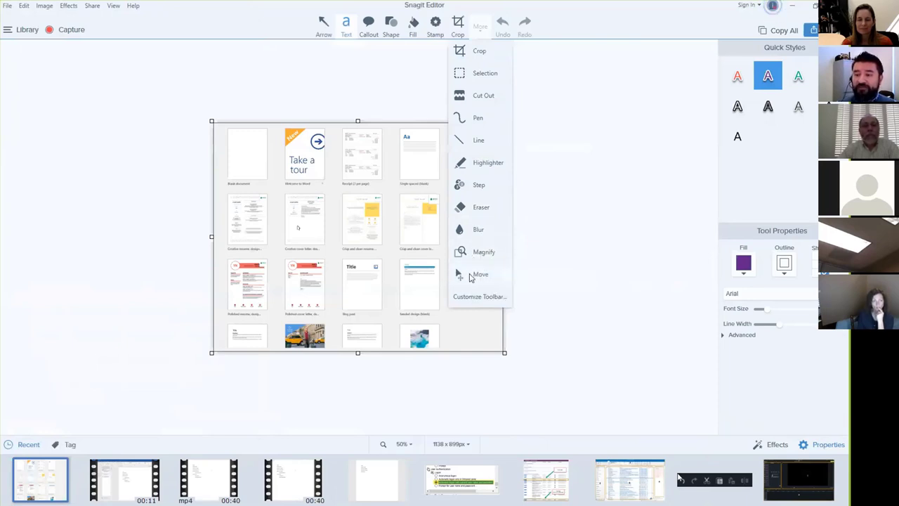
pyautogui.click(482, 28)
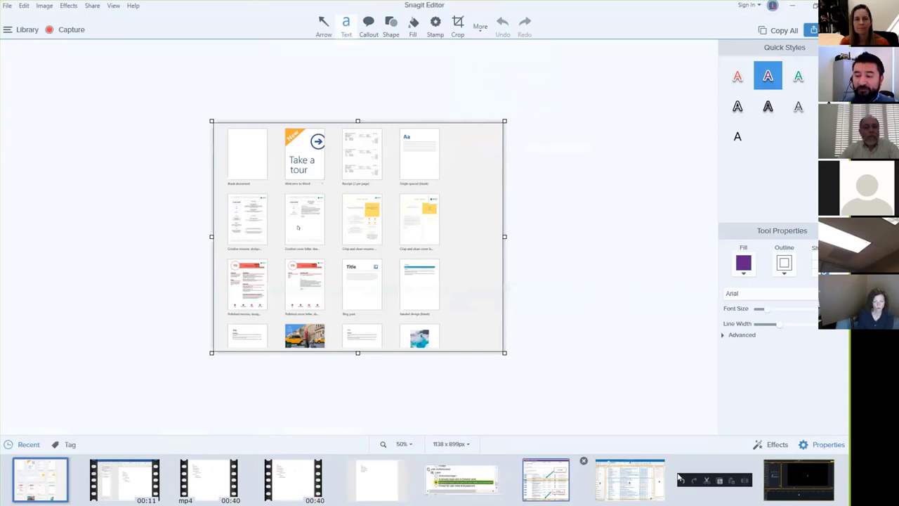
pyautogui.click(546, 479)
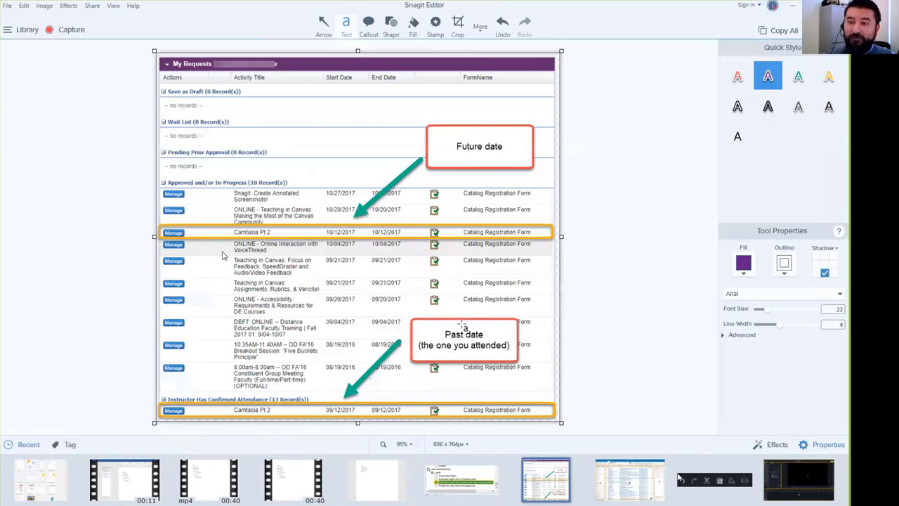
pyautogui.click(43, 481)
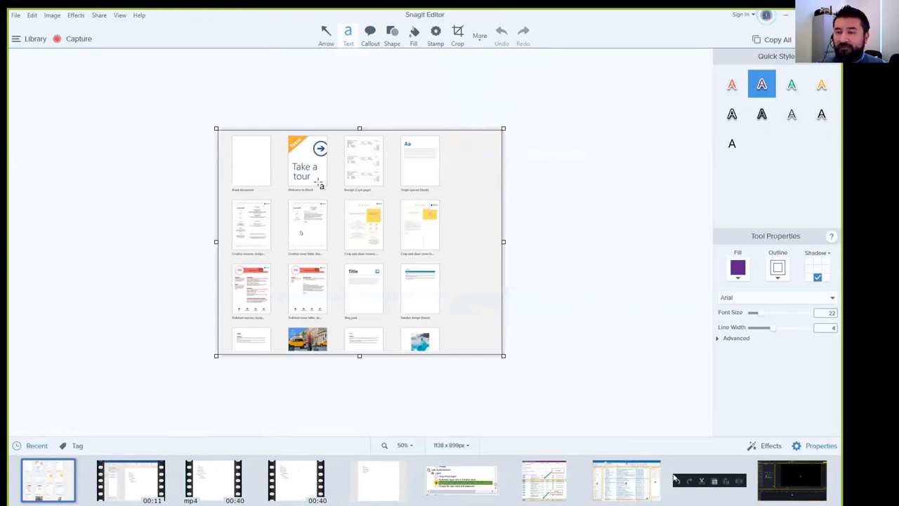
# Step: Draw a dark green arrow from beside the Single spaced template to the Creative resume template
pyautogui.click(325, 34)
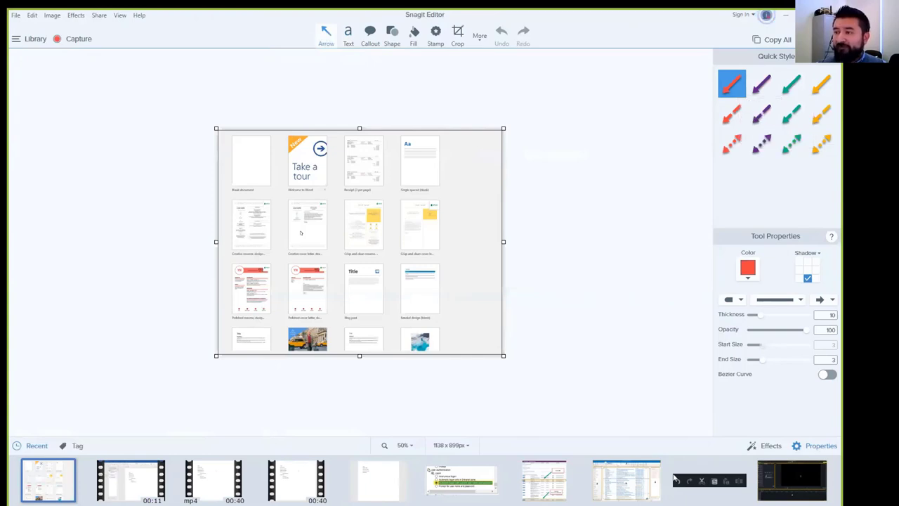
pyautogui.click(747, 269)
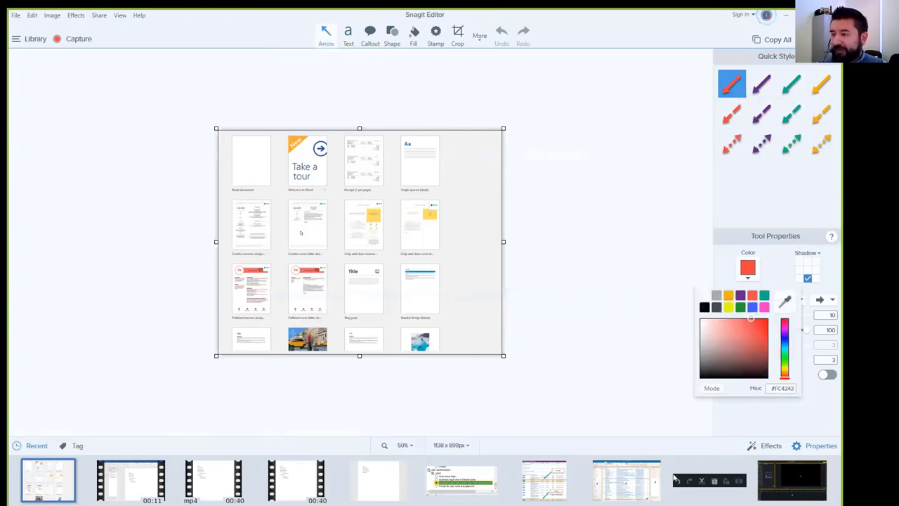
pyautogui.click(740, 307)
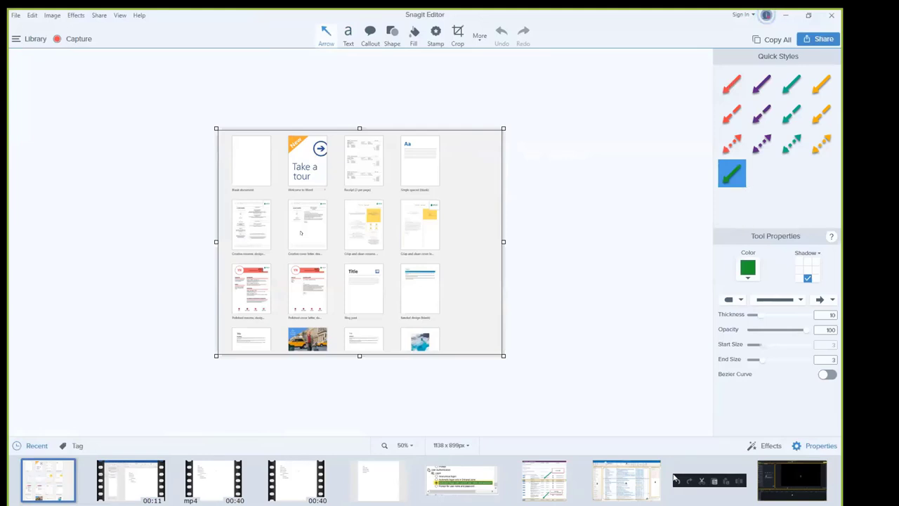
pyautogui.moveTo(454, 159); pyautogui.dragTo(263, 221)
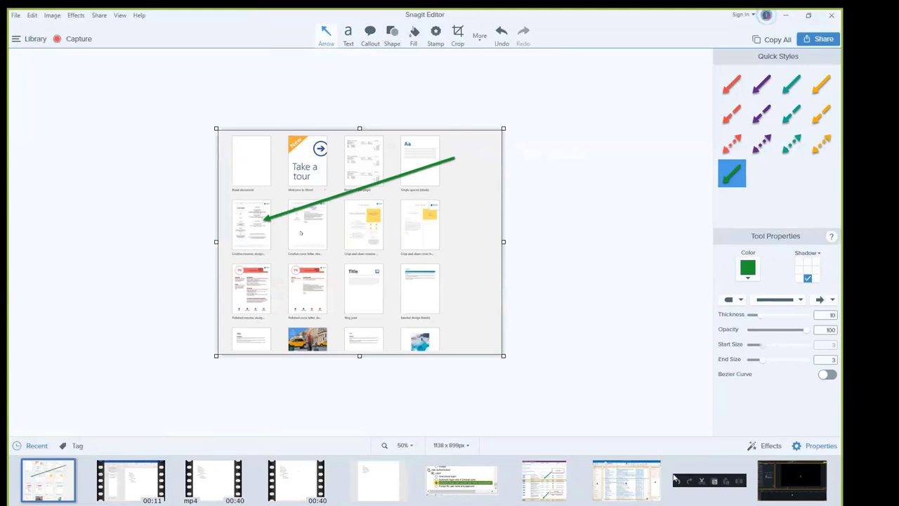
# Step: Reposition the green arrow with the Move tool so it runs from the Polished resume template up to the Crisp and clean resume template
pyautogui.click(348, 37)
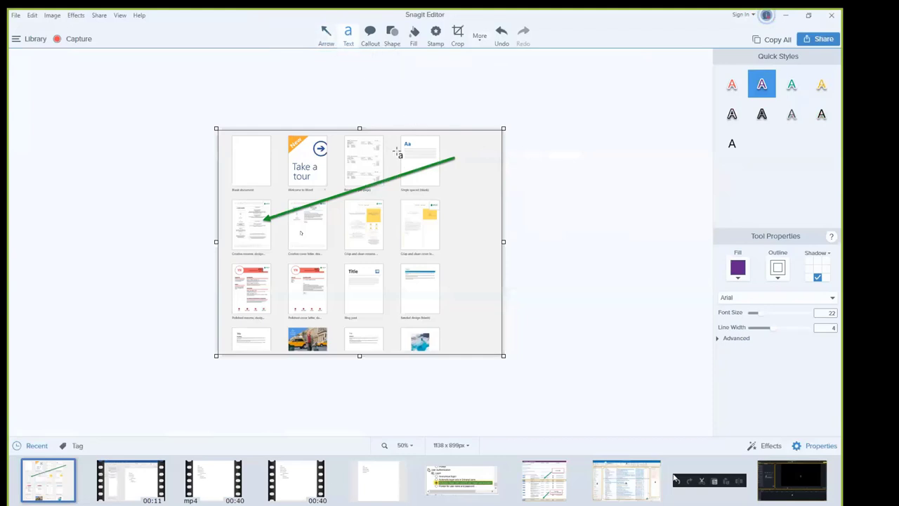
pyautogui.click(479, 40)
pyautogui.click(481, 280)
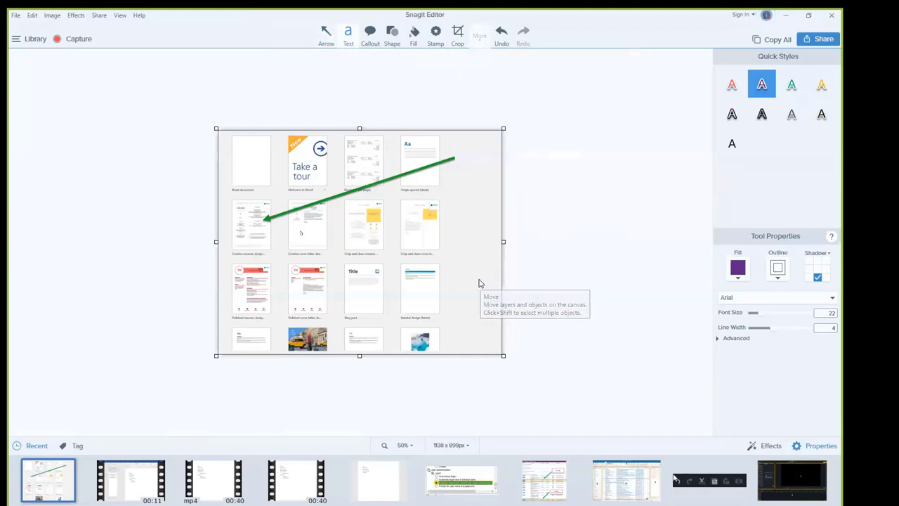
pyautogui.moveTo(368, 186); pyautogui.dragTo(366, 229)
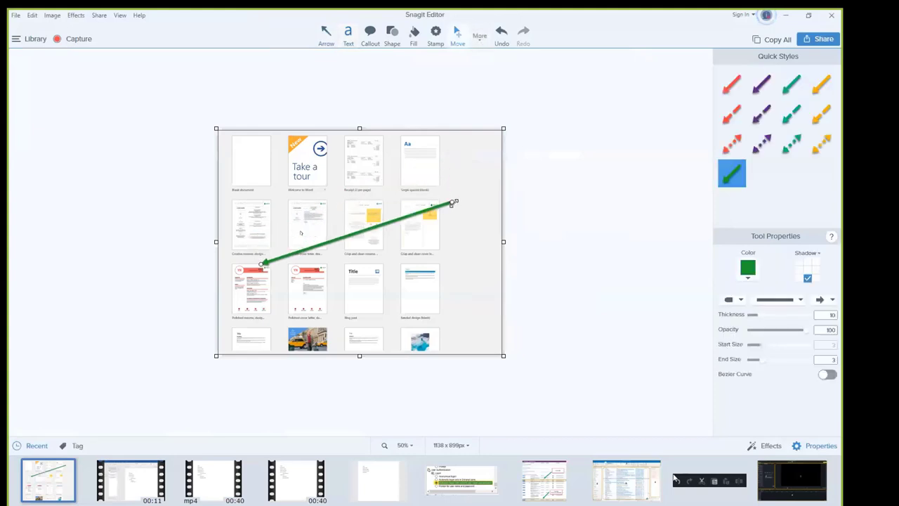
pyautogui.moveTo(451, 202); pyautogui.dragTo(415, 167)
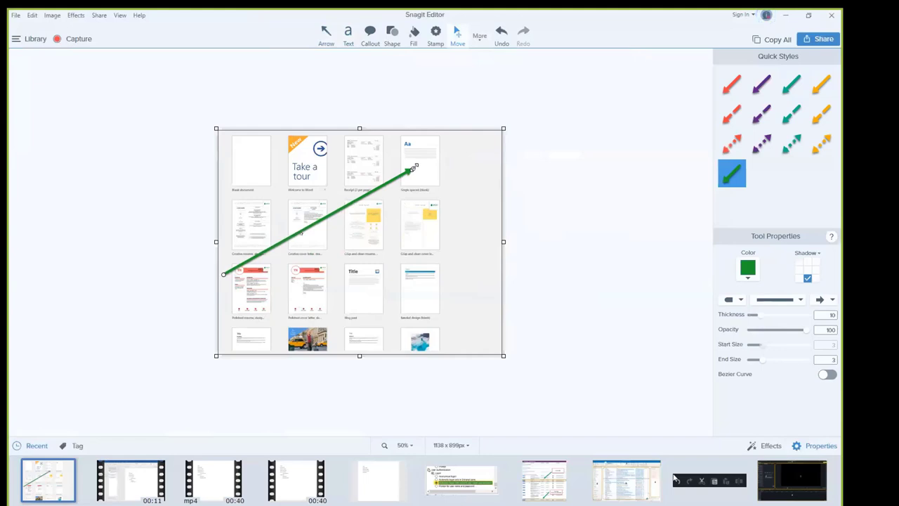
pyautogui.moveTo(415, 167); pyautogui.dragTo(412, 169)
pyautogui.moveTo(372, 190); pyautogui.dragTo(381, 228)
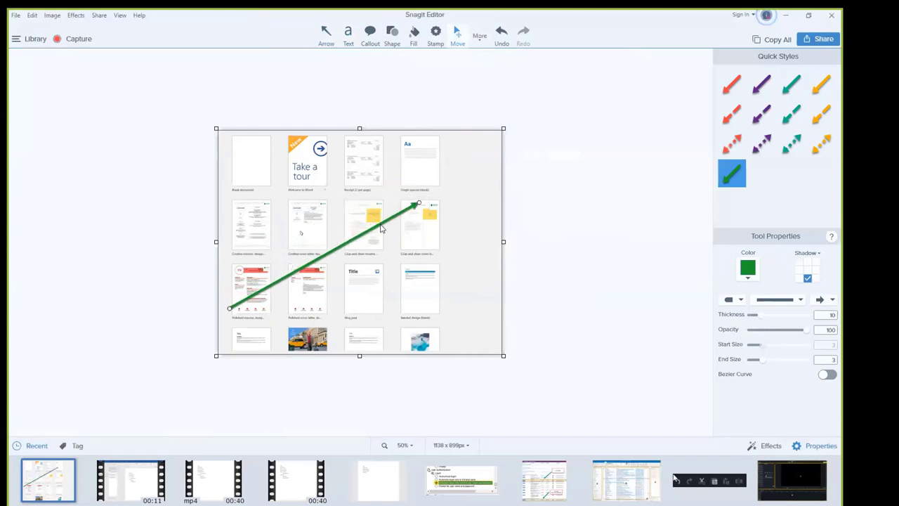
pyautogui.moveTo(419, 204); pyautogui.dragTo(360, 250)
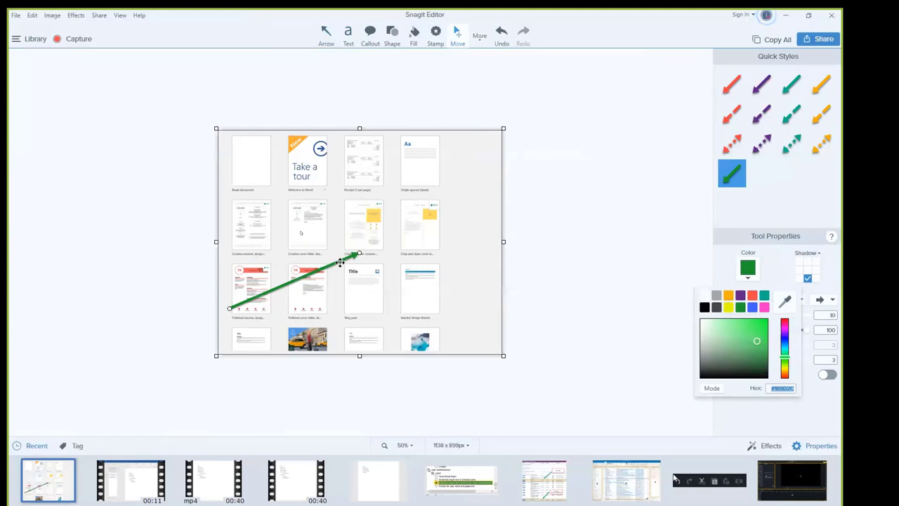
# Step: Set the arrow's color to hex #28D340, undo its Bezier curve and deselect it
pyautogui.write('28D340')
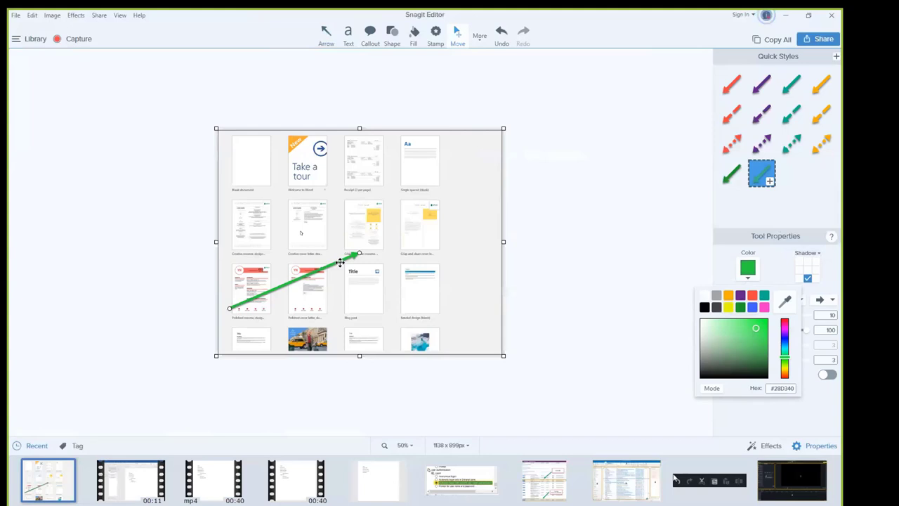
pyautogui.press('Escape')
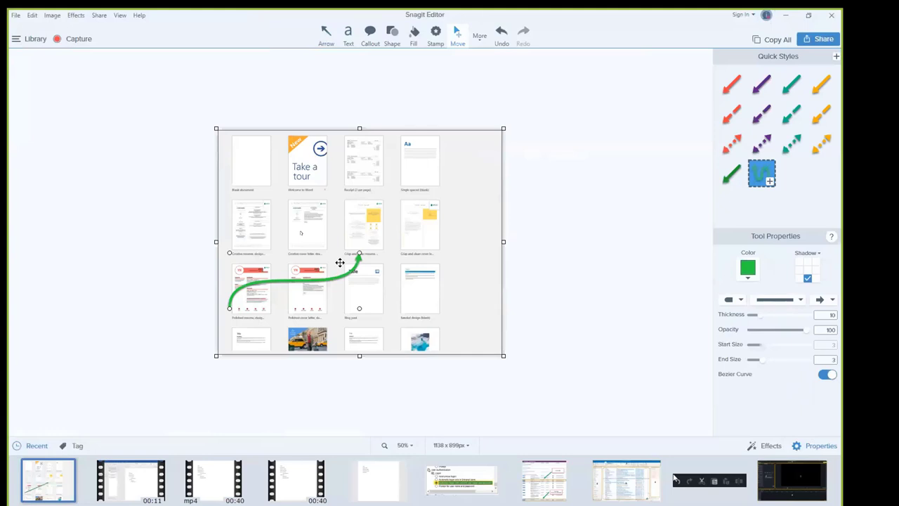
pyautogui.hotkey('ctrl', 'z')
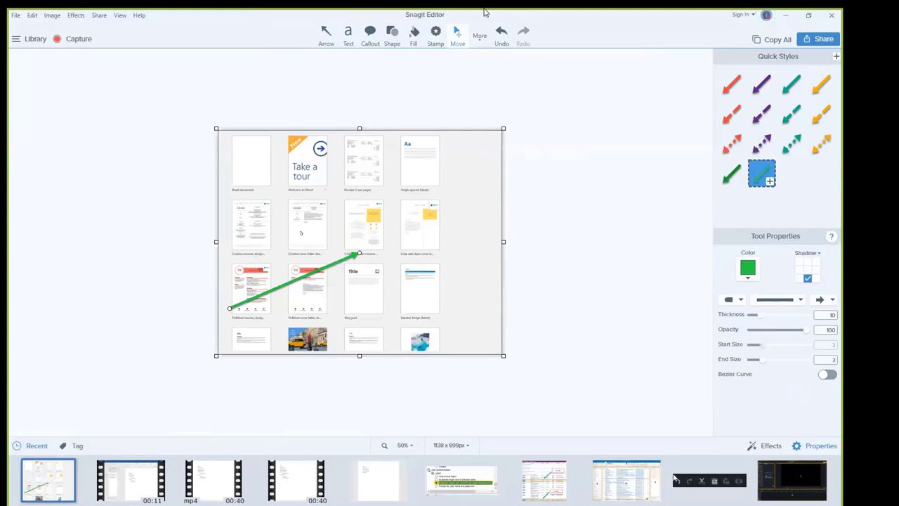
pyautogui.click(307, 87)
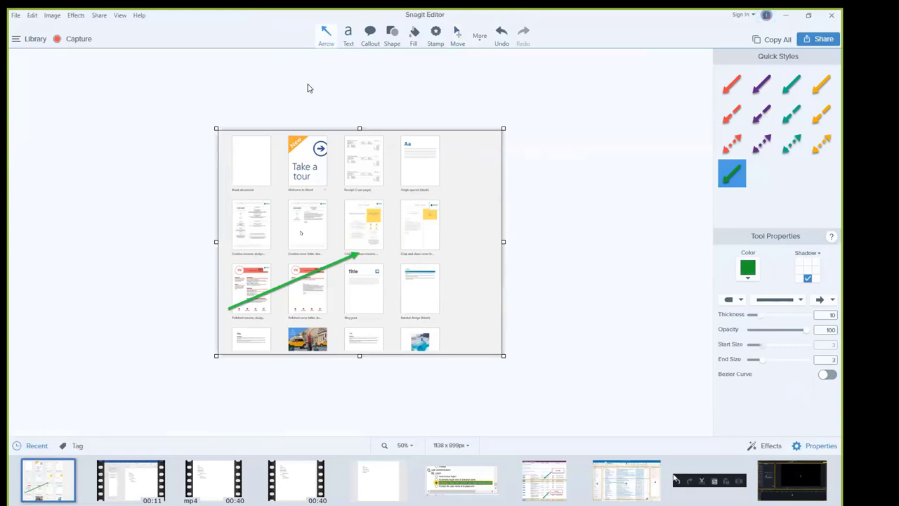
# Step: Place the white smartphone stamp from the iOS set over the rightmost template column of the capture
pyautogui.click(435, 30)
pyautogui.click(776, 73)
pyautogui.click(761, 126)
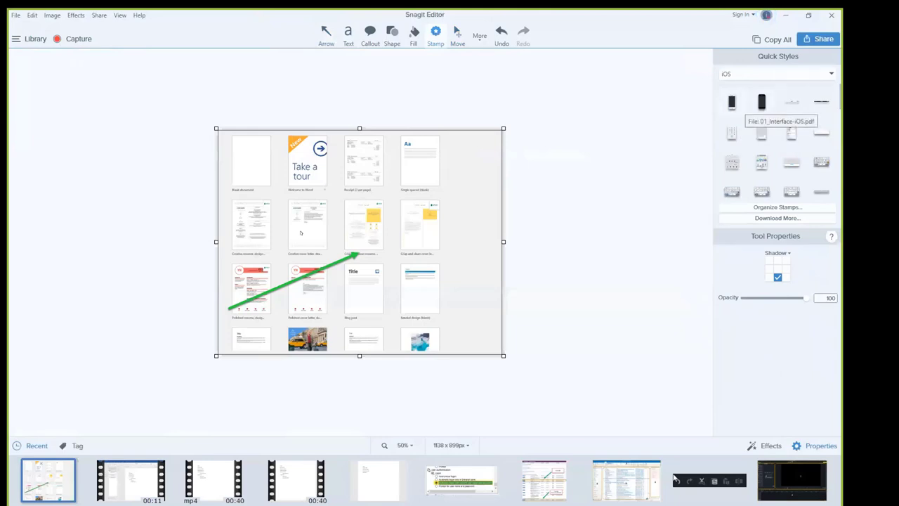
pyautogui.click(732, 102)
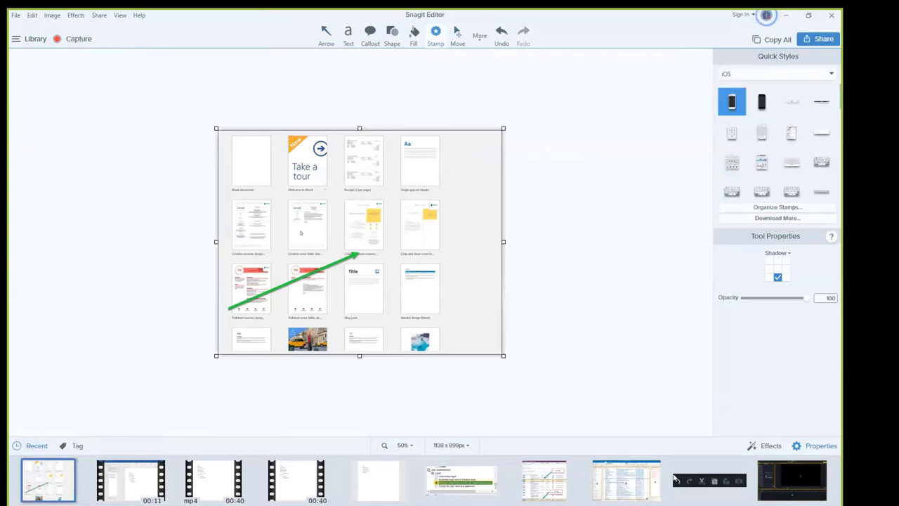
pyautogui.click(449, 252)
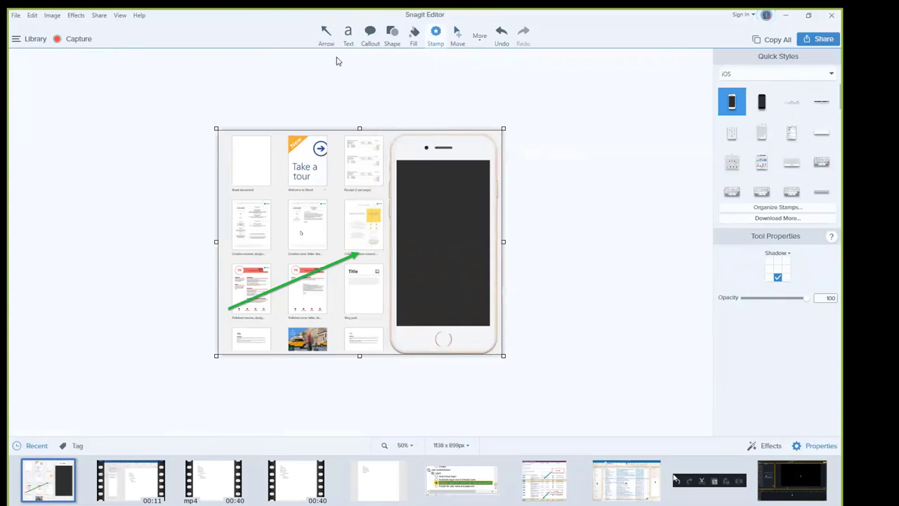
# Step: Examine the Text tool's font choices and advanced formatting properties, and the quick styles of the Callout tool
pyautogui.click(347, 38)
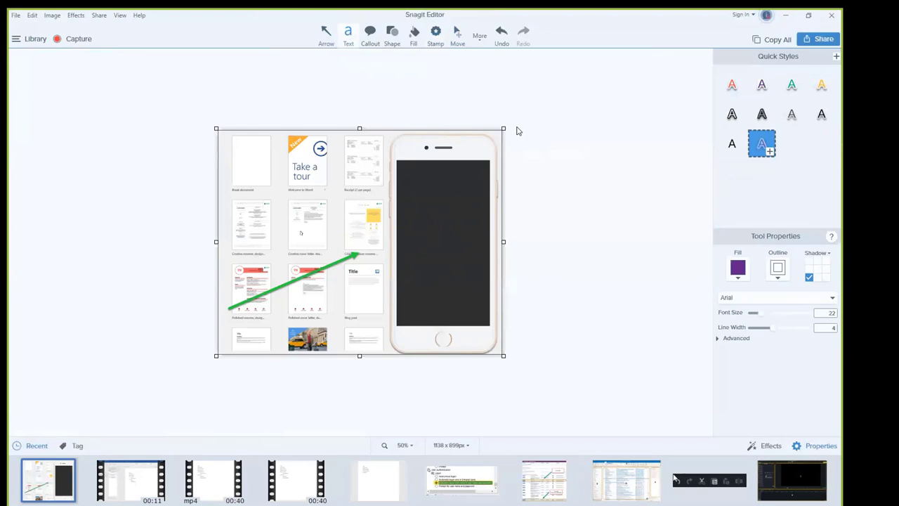
pyautogui.click(452, 257)
pyautogui.click(775, 297)
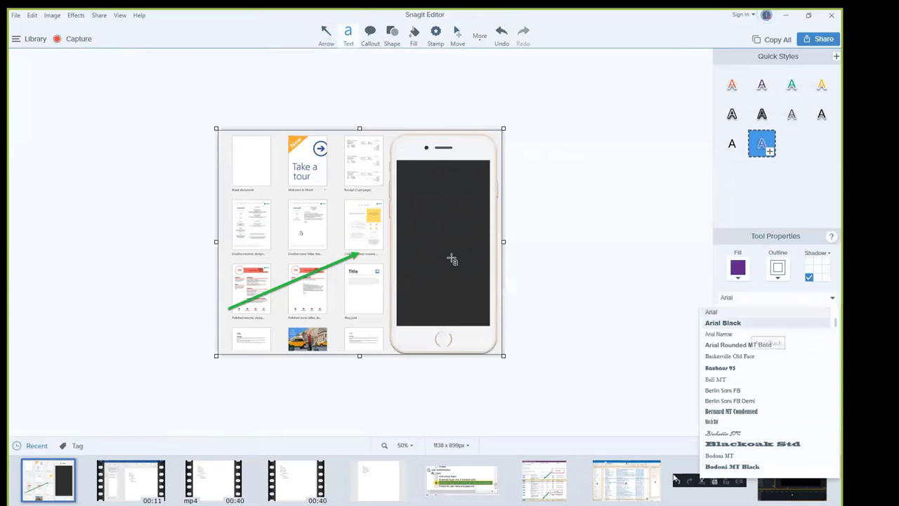
pyautogui.scroll(-10, 769, 390)
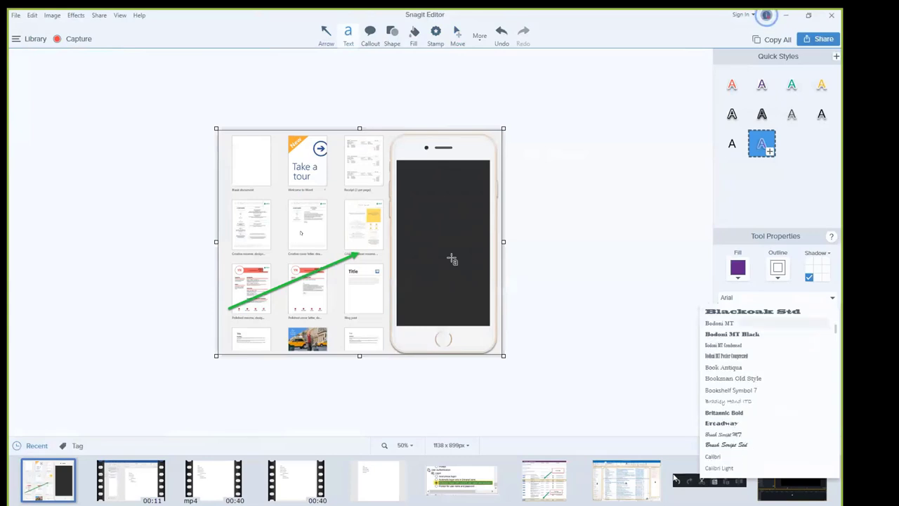
pyautogui.click(765, 15)
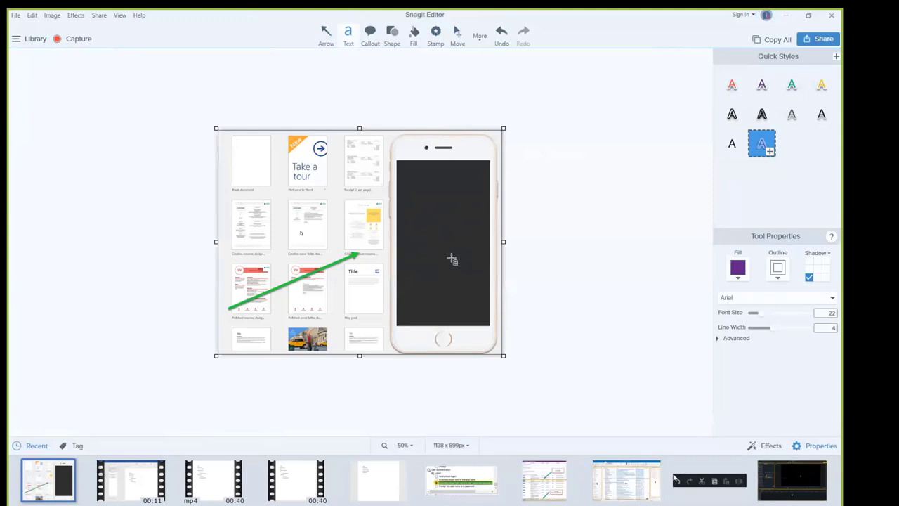
pyautogui.click(730, 338)
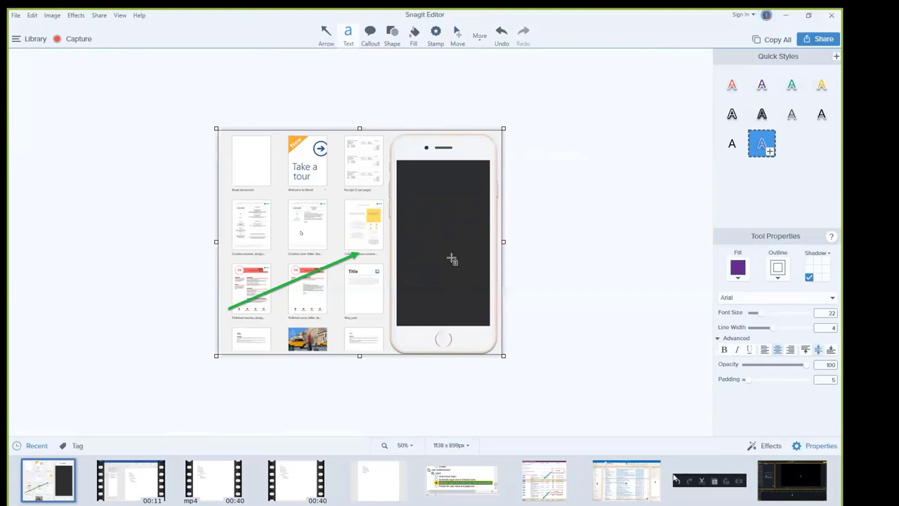
pyautogui.click(370, 35)
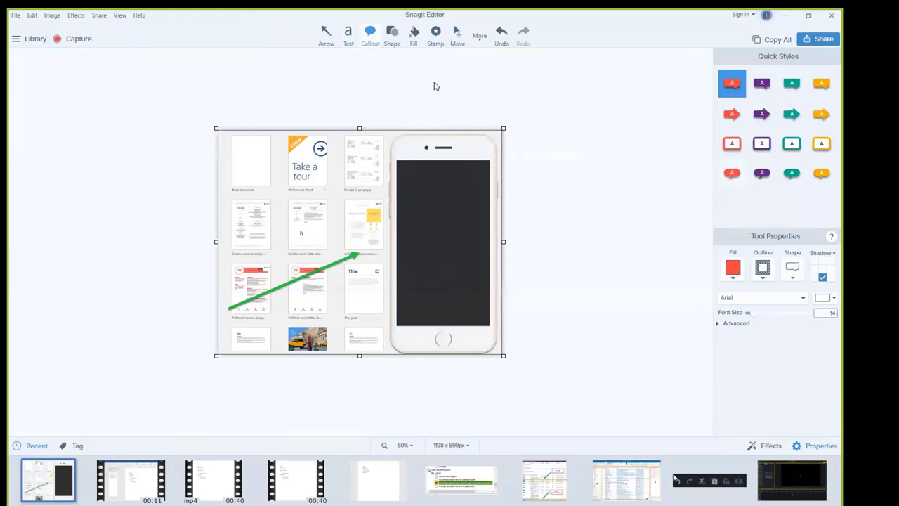
# Step: Try to draw a black-outlined polygon around the Creative cover letter template with the Shape tool
pyautogui.click(393, 34)
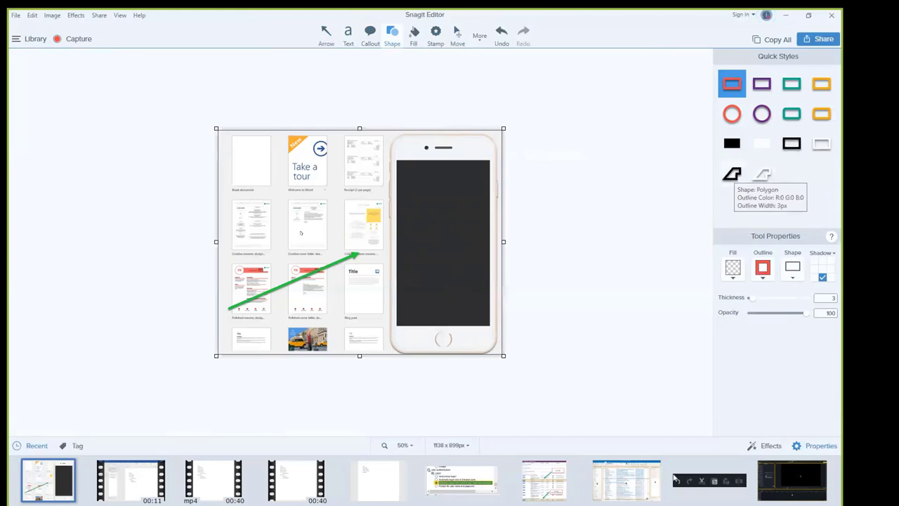
pyautogui.click(732, 174)
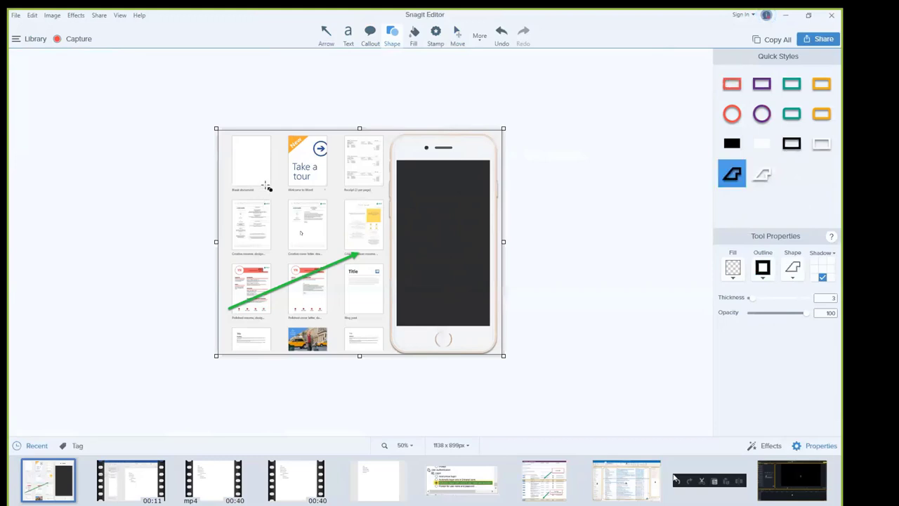
pyautogui.click(267, 245)
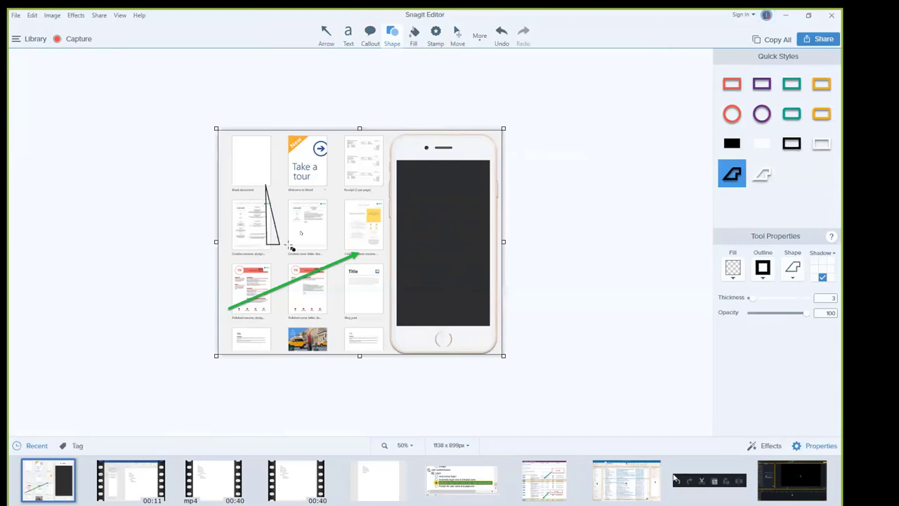
pyautogui.click(325, 244)
pyautogui.click(333, 225)
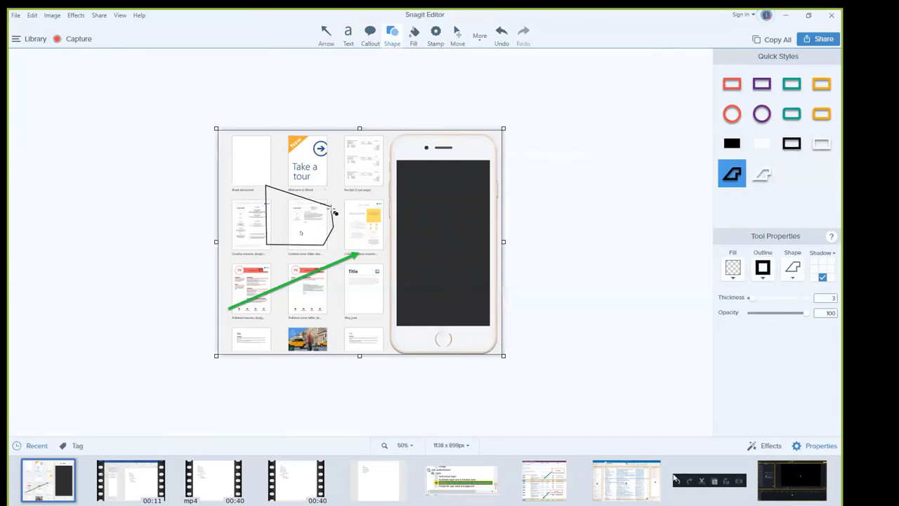
pyautogui.click(331, 202)
pyautogui.click(321, 188)
pyautogui.click(308, 180)
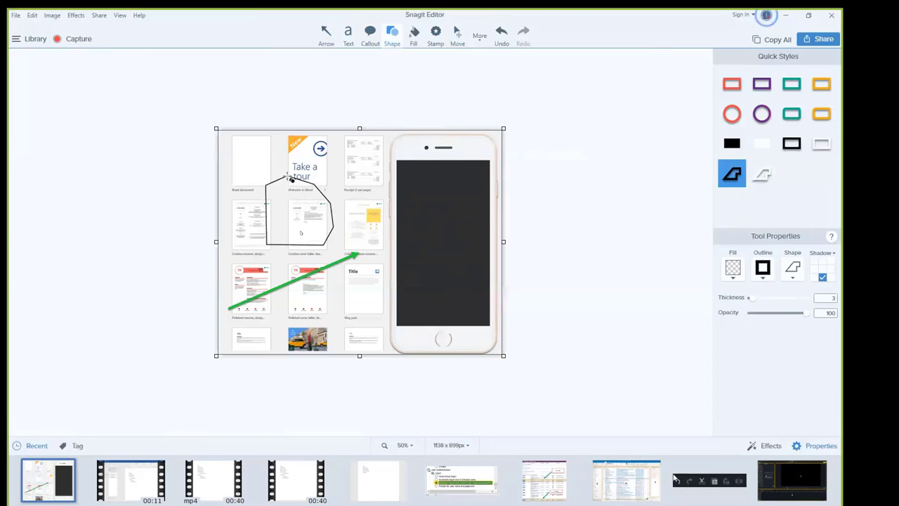
pyautogui.click(291, 173)
pyautogui.click(270, 176)
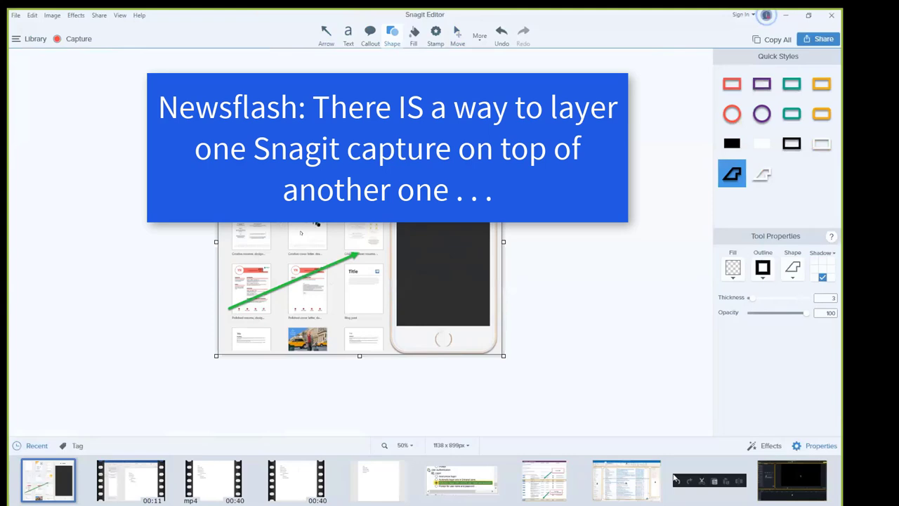
# Step: Add the recent white document capture to the canvas as a layer, shrink it and position it over the phone and neighbouring templates
pyautogui.hotkey('ctrl', 'v')
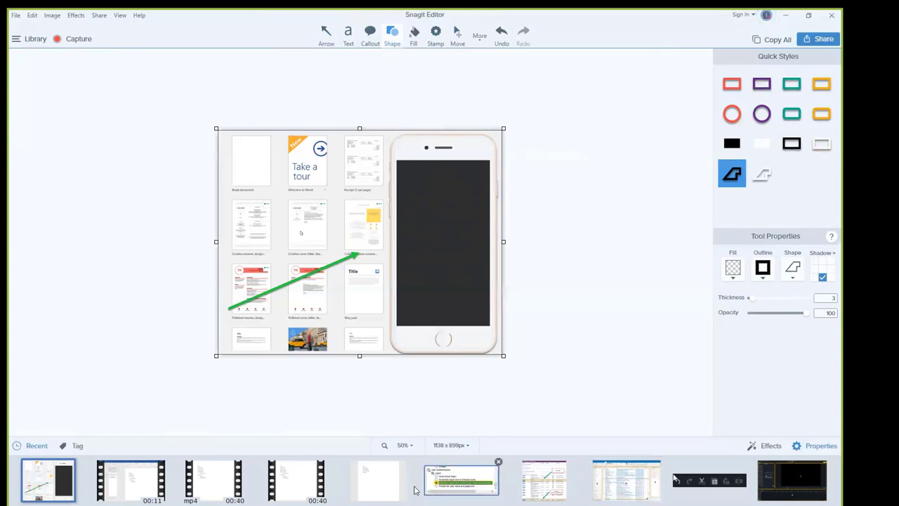
pyautogui.click(390, 490)
pyautogui.moveTo(390, 490); pyautogui.dragTo(397, 259)
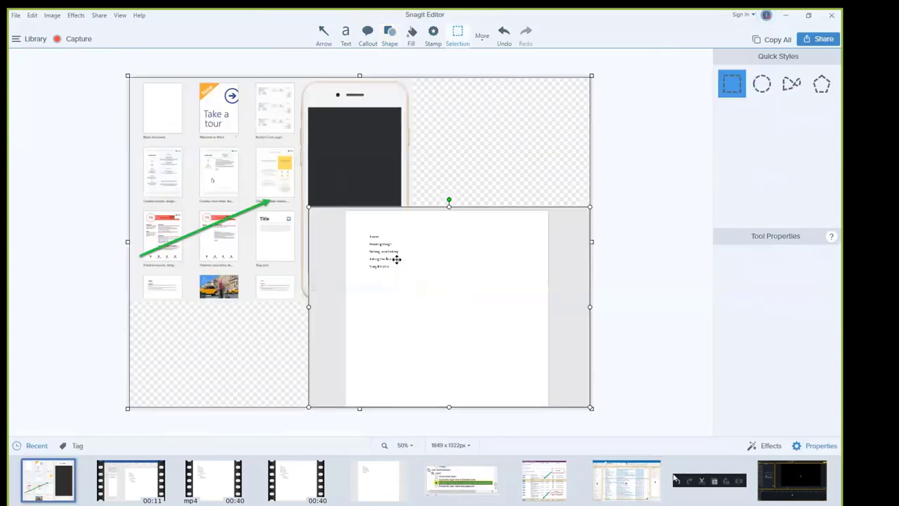
pyautogui.moveTo(445, 315); pyautogui.dragTo(371, 253)
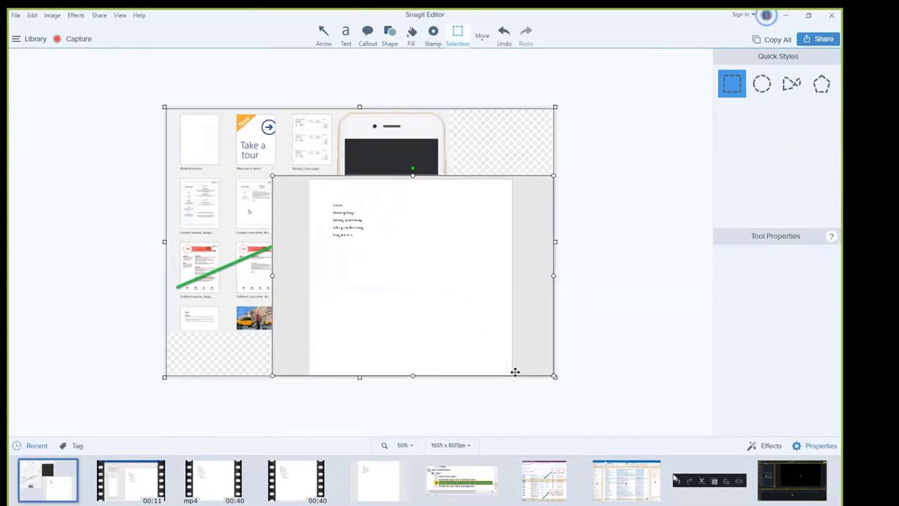
pyautogui.moveTo(554, 376); pyautogui.dragTo(435, 298)
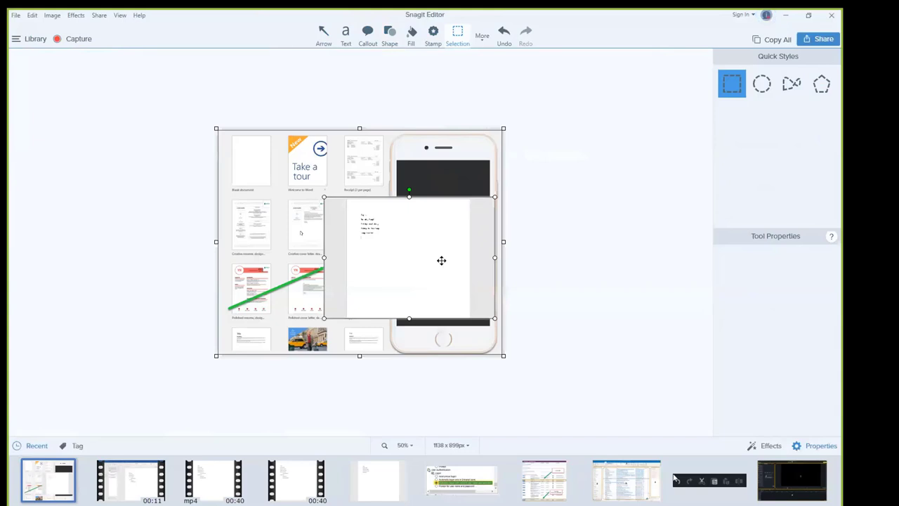
pyautogui.moveTo(417, 259); pyautogui.dragTo(414, 285)
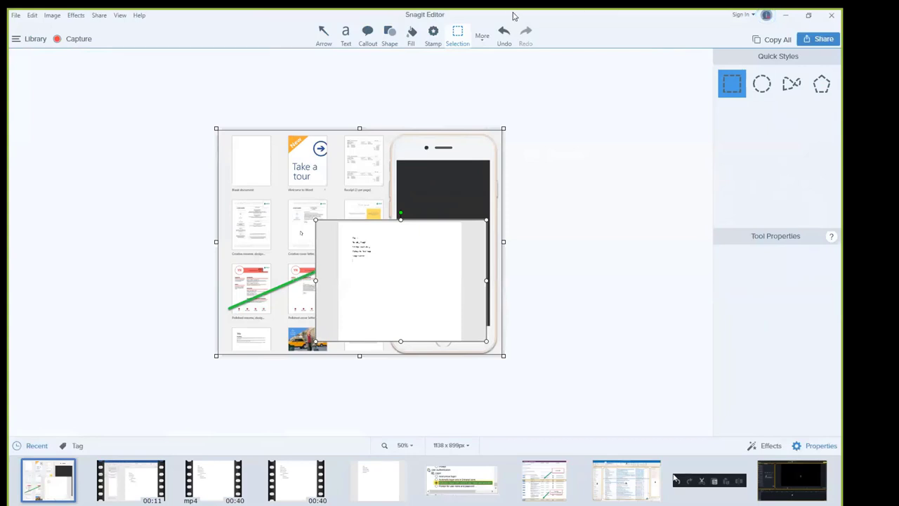
# Step: Select the green arrow with the Move tool and bring it to the front, above the overlaid document capture
pyautogui.click(481, 37)
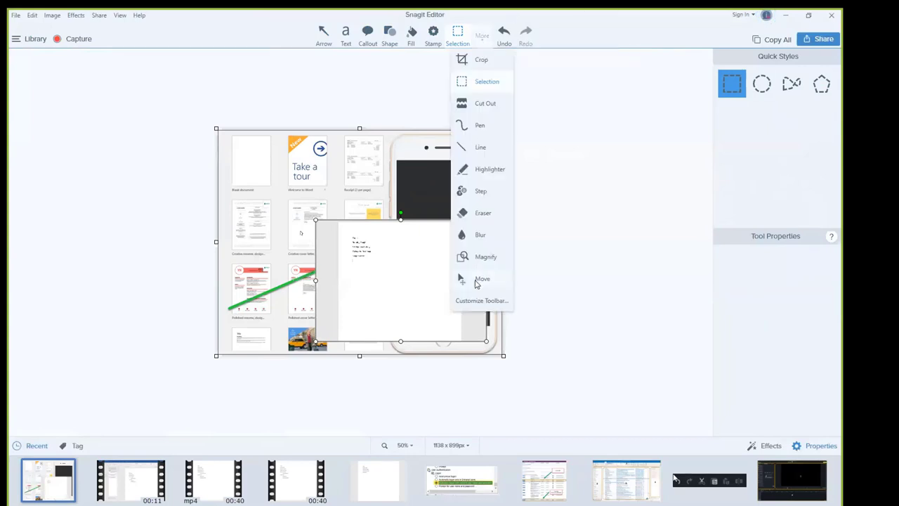
pyautogui.click(480, 279)
pyautogui.press('m')
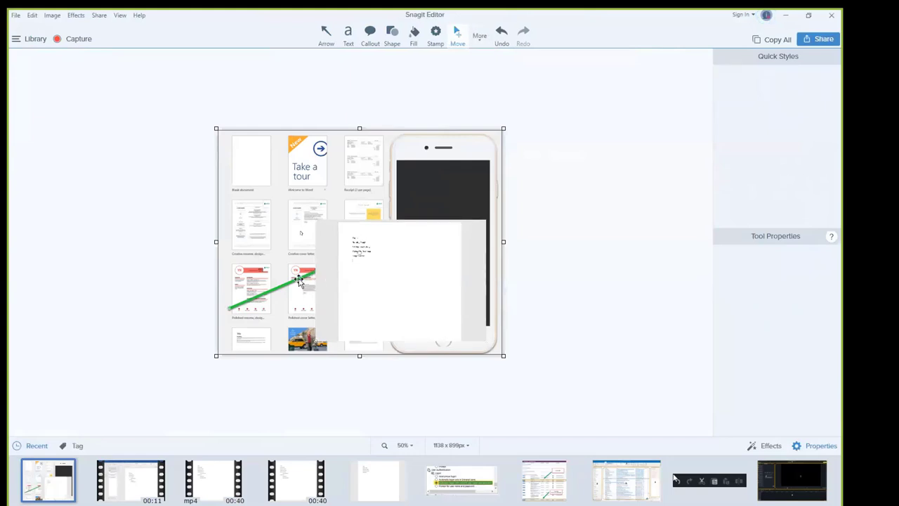
pyautogui.click(299, 279)
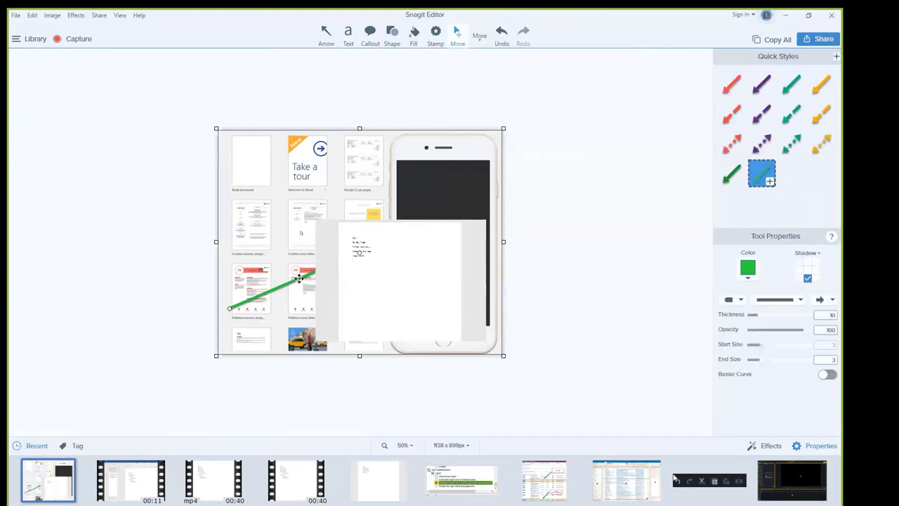
pyautogui.rightClick(299, 279)
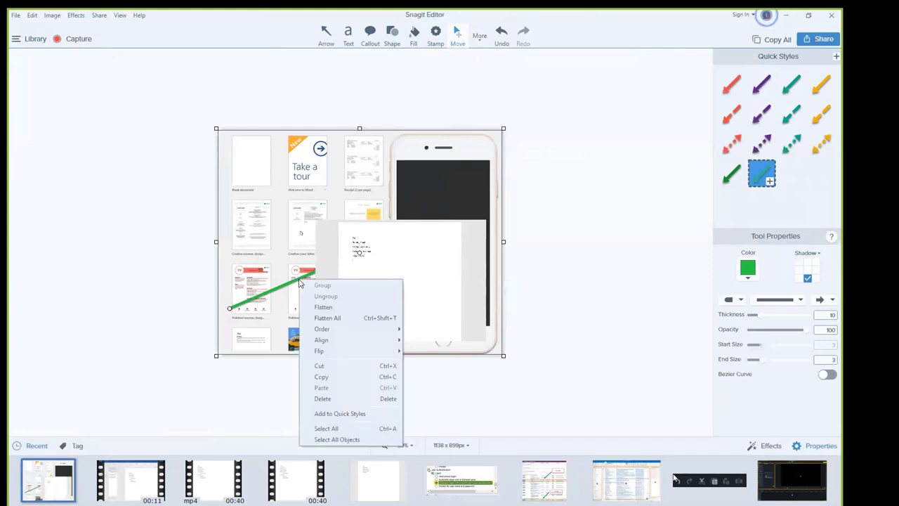
pyautogui.moveTo(338, 330)
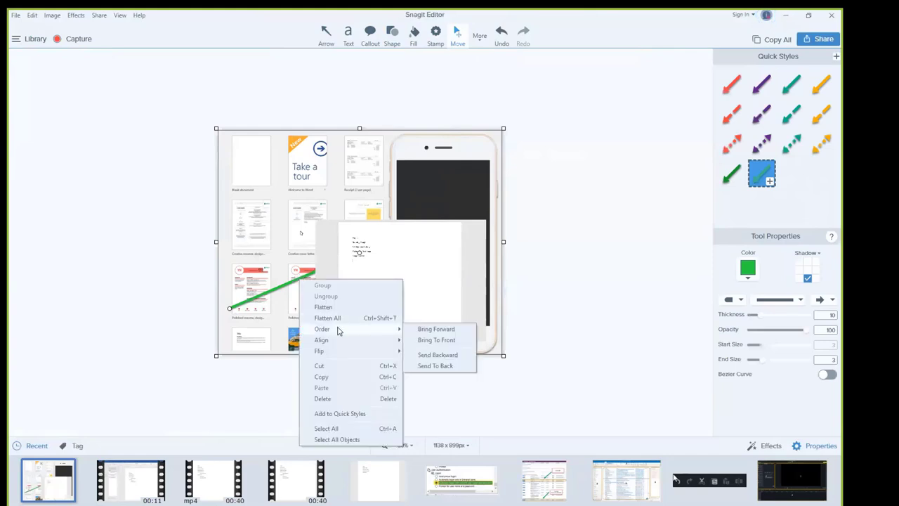
pyautogui.click(441, 340)
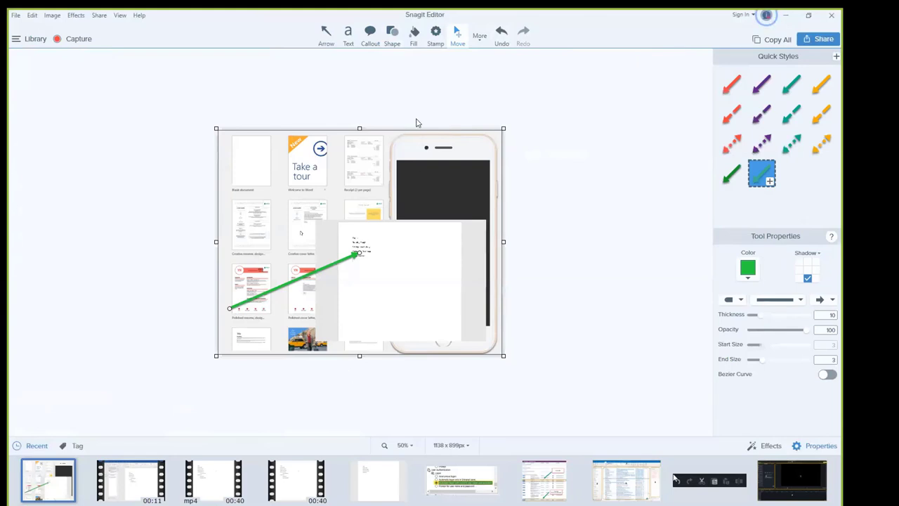
# Step: Examine the file formats offered for saving the capture and the cloud import and export options, without saving
pyautogui.click(15, 18)
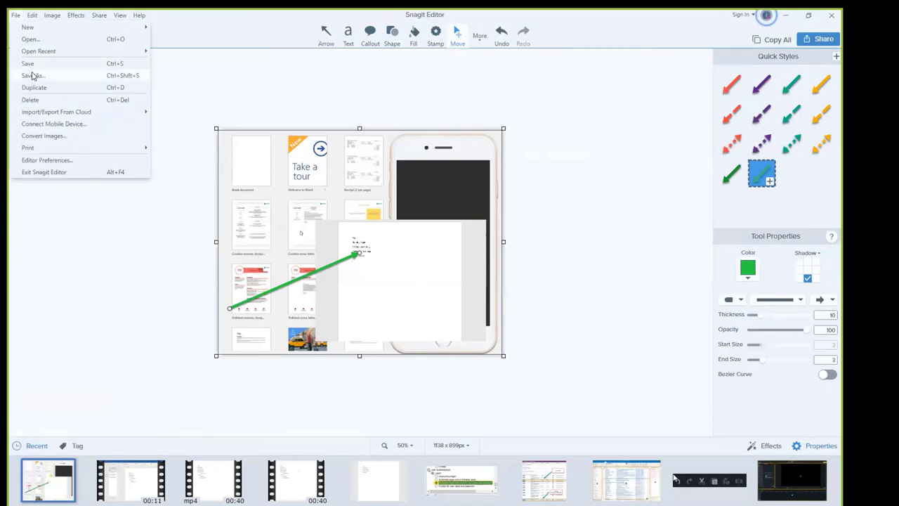
pyautogui.click(31, 76)
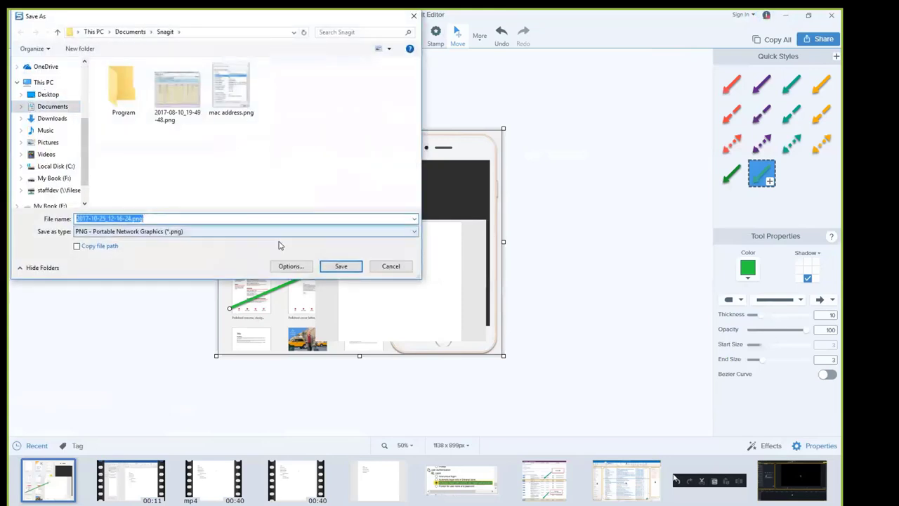
pyautogui.click(401, 232)
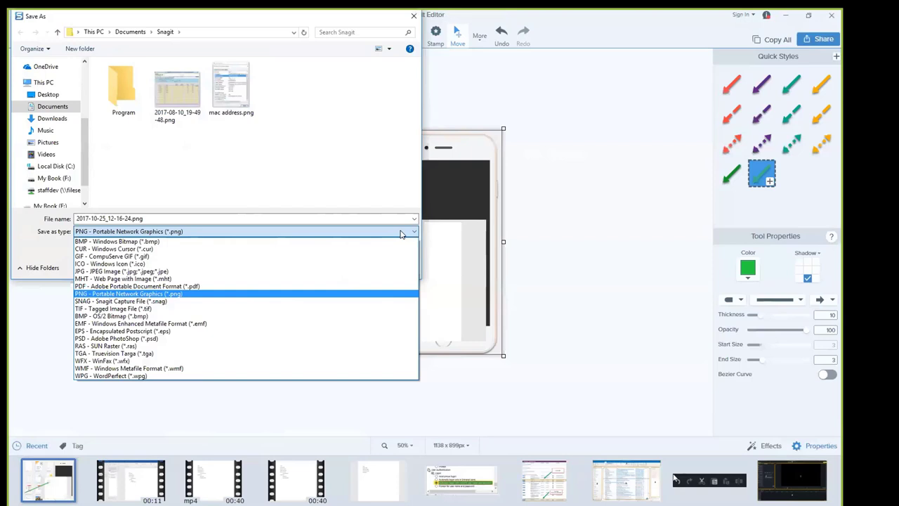
pyautogui.click(251, 174)
pyautogui.click(390, 266)
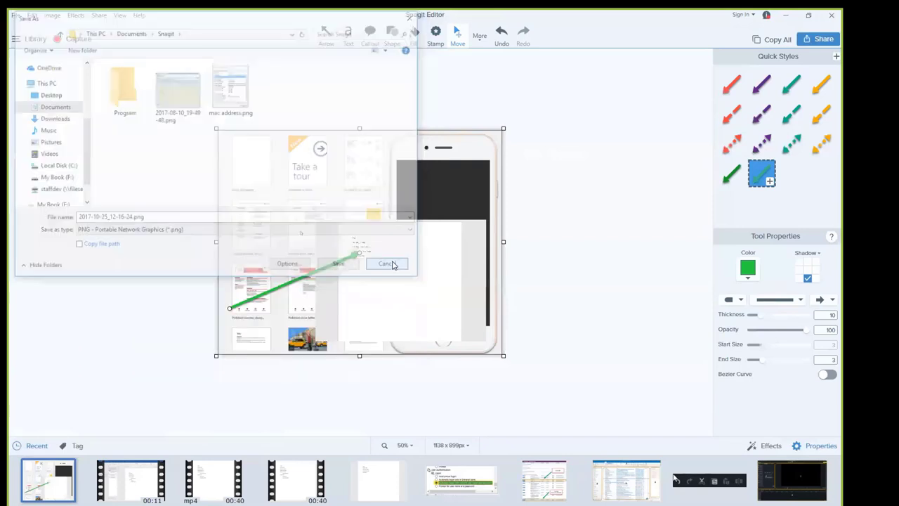
pyautogui.click(14, 15)
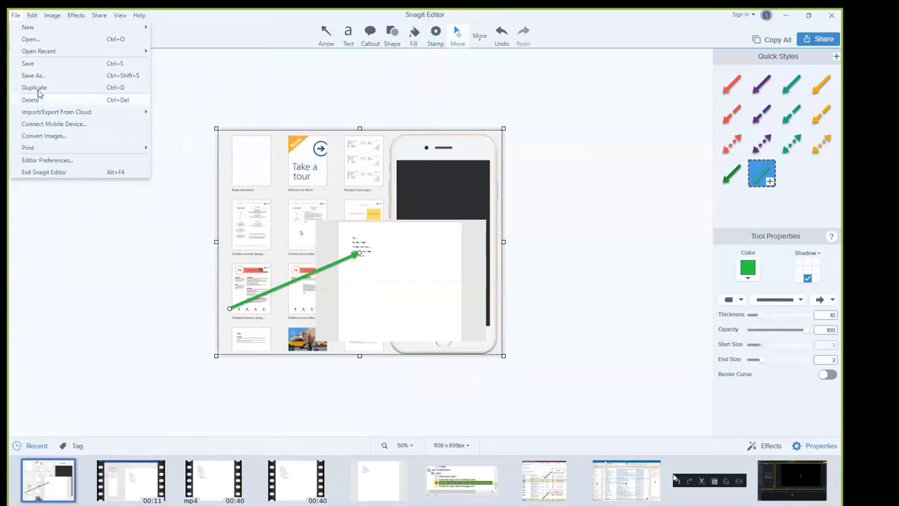
pyautogui.moveTo(42, 115)
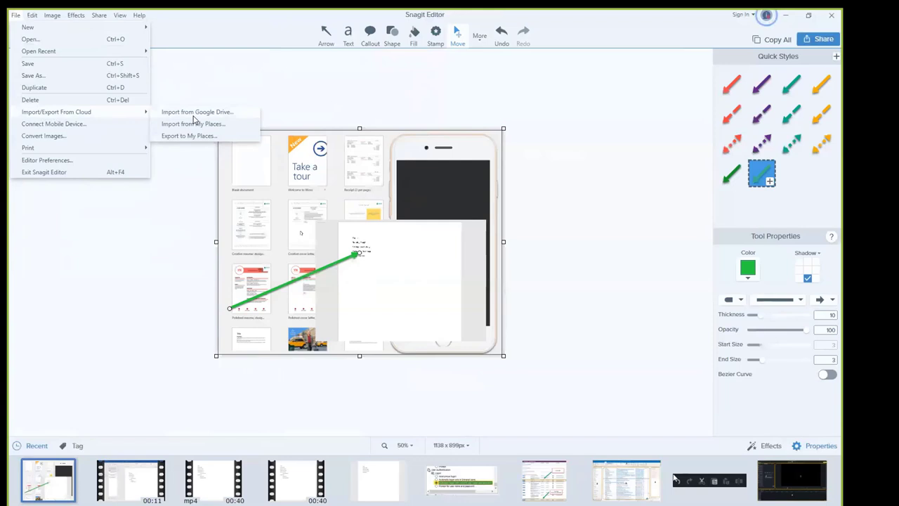
pyautogui.click(15, 15)
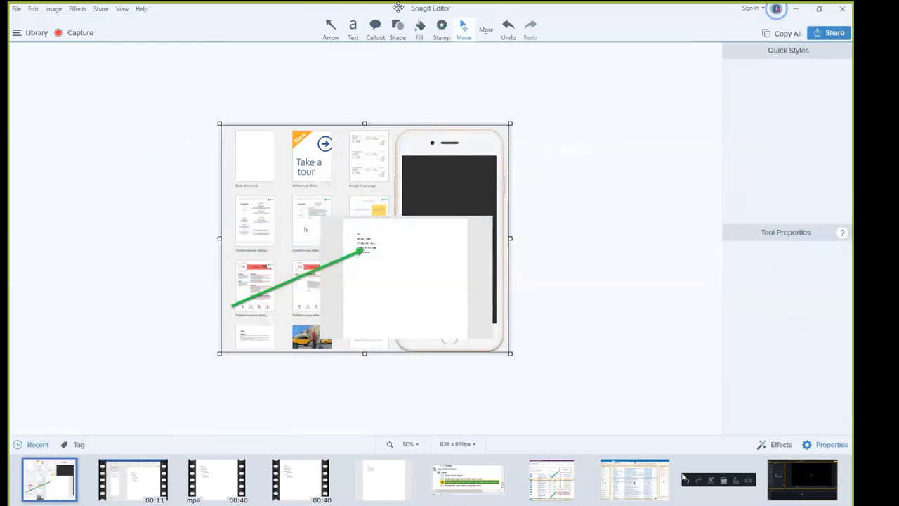
# Step: Place red pointed step markers 1 and 2 at the Blank document template with the Step tool
pyautogui.click(485, 30)
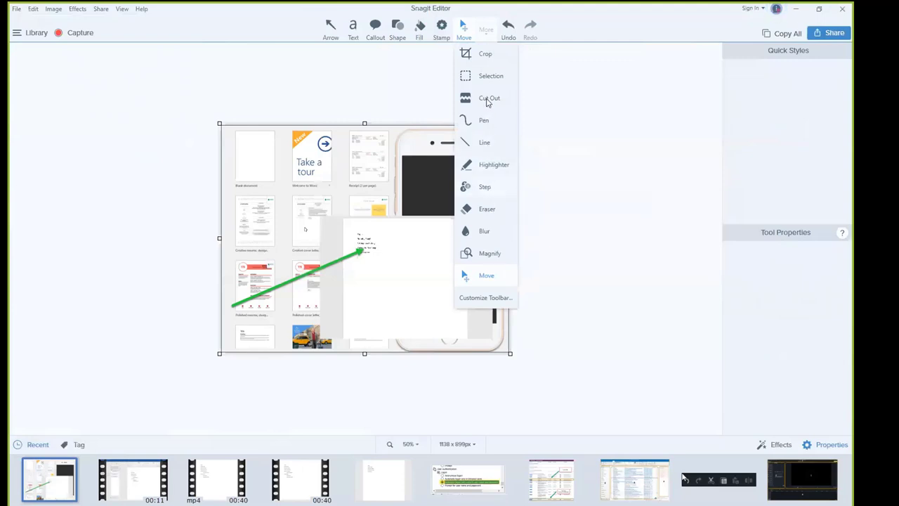
pyautogui.click(484, 187)
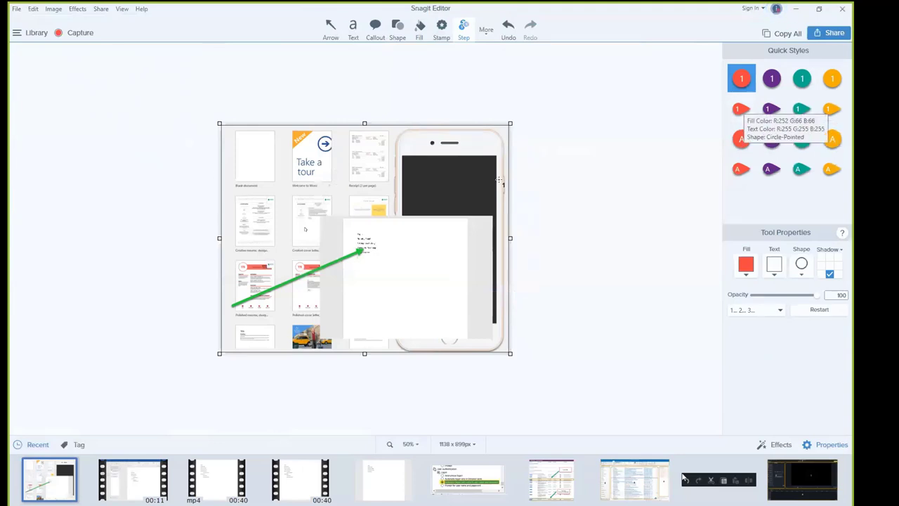
pyautogui.click(740, 109)
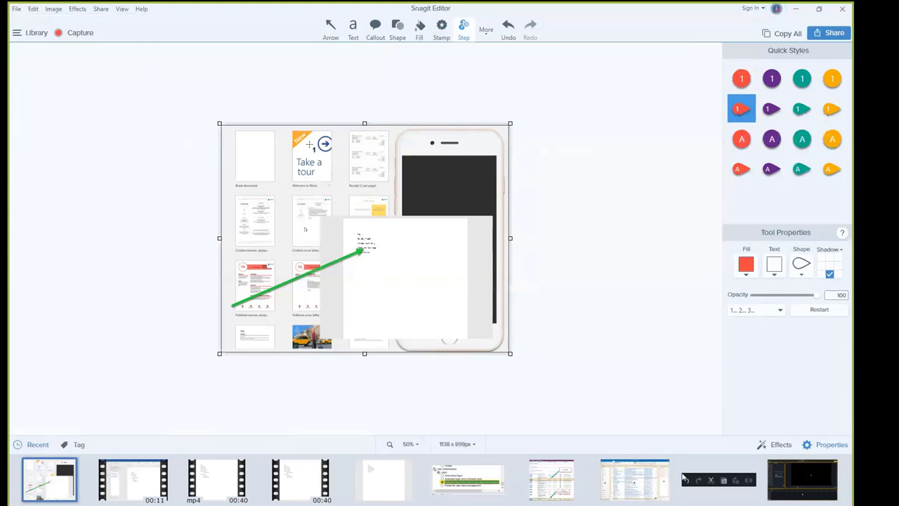
pyautogui.click(257, 148)
pyautogui.moveTo(258, 149); pyautogui.dragTo(271, 158)
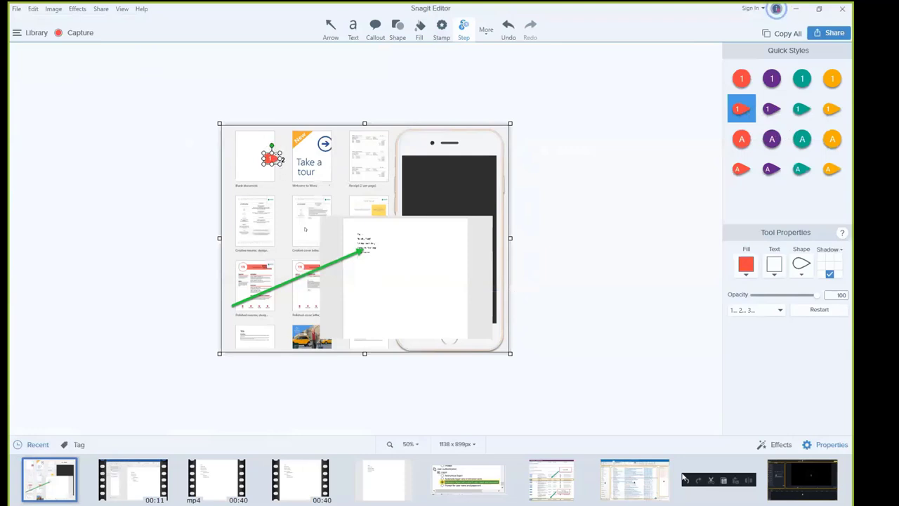
pyautogui.press('Escape')
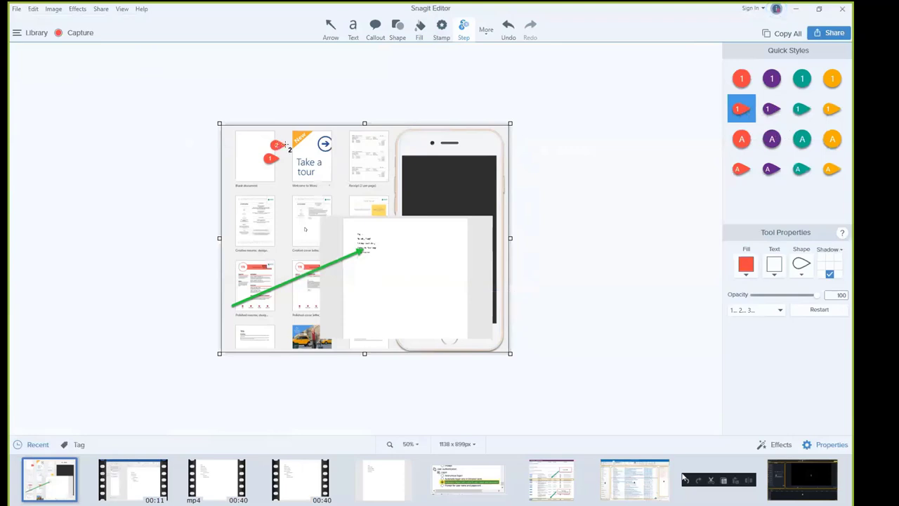
# Step: Position step marker 2 at the Welcome to Word template and place markers 3 to 7 across the upper two template rows
pyautogui.click(298, 158)
pyautogui.click(322, 158)
pyautogui.click(347, 162)
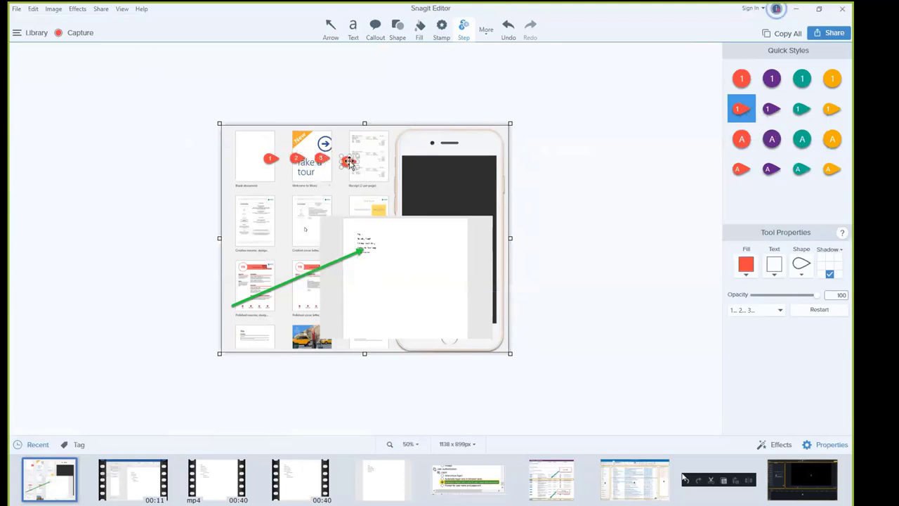
pyautogui.click(350, 187)
pyautogui.click(335, 205)
pyautogui.click(260, 227)
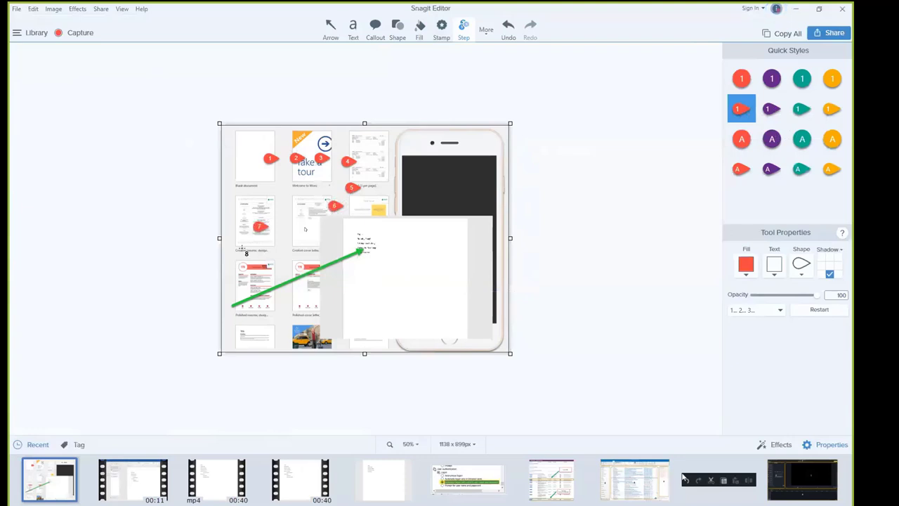
# Step: Place step markers 8, 9 and 10 along the polished resume and cover letter templates, and rotate marker 10 to flip its pointer direction
pyautogui.click(240, 260)
pyautogui.click(271, 266)
pyautogui.click(309, 264)
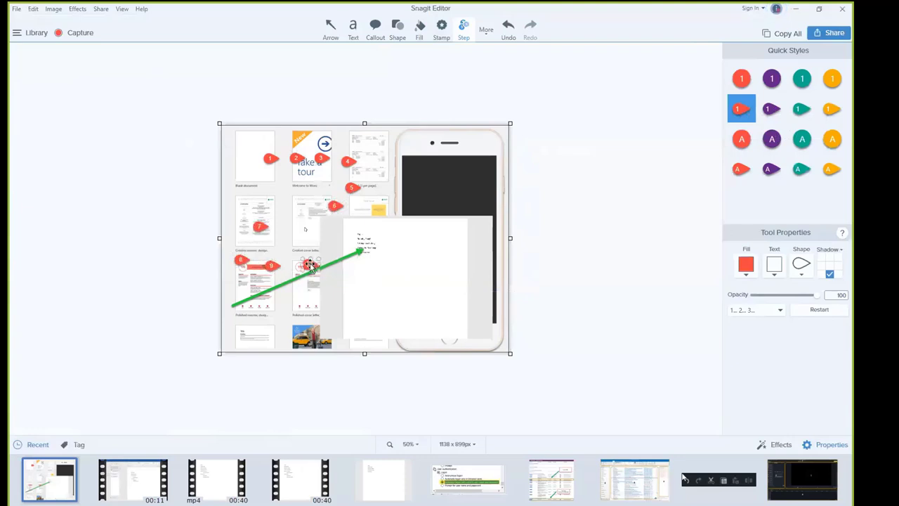
pyautogui.click(310, 263)
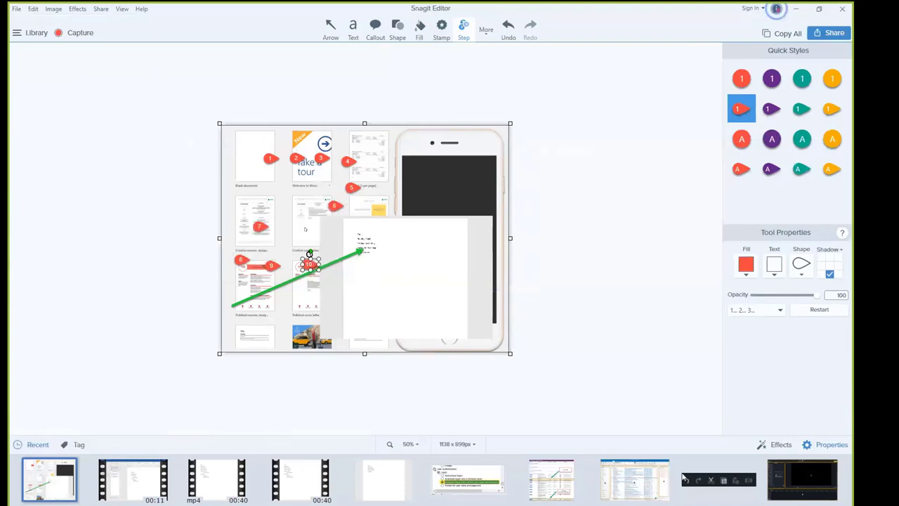
pyautogui.moveTo(301, 254); pyautogui.dragTo(305, 291)
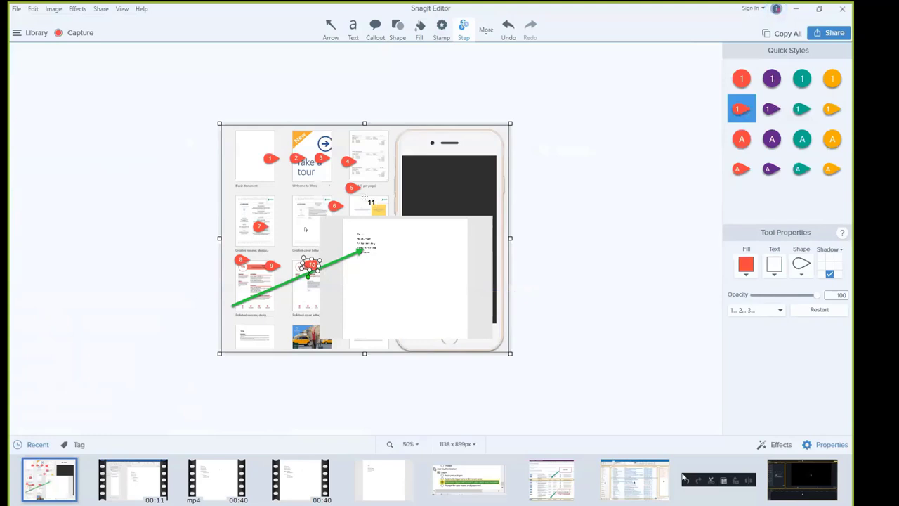
# Step: Copy the annotated capture from the recent captures and create a blank presentation in PowerPoint 2016
pyautogui.rightClick(45, 484)
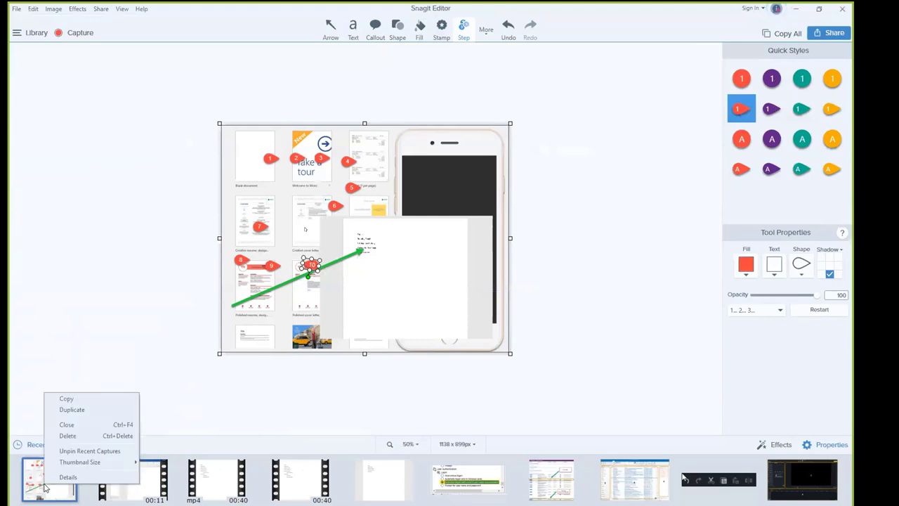
pyautogui.click(75, 398)
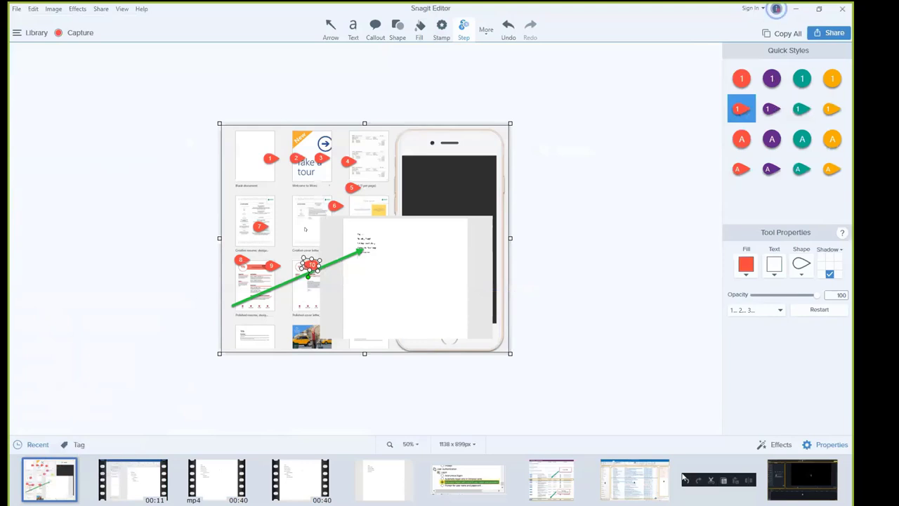
pyautogui.rightClick(217, 504)
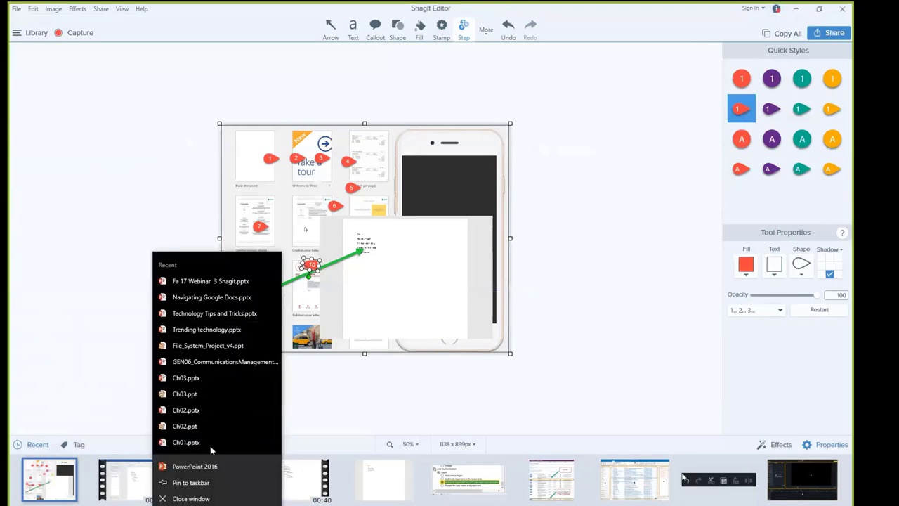
pyautogui.click(207, 466)
pyautogui.click(370, 222)
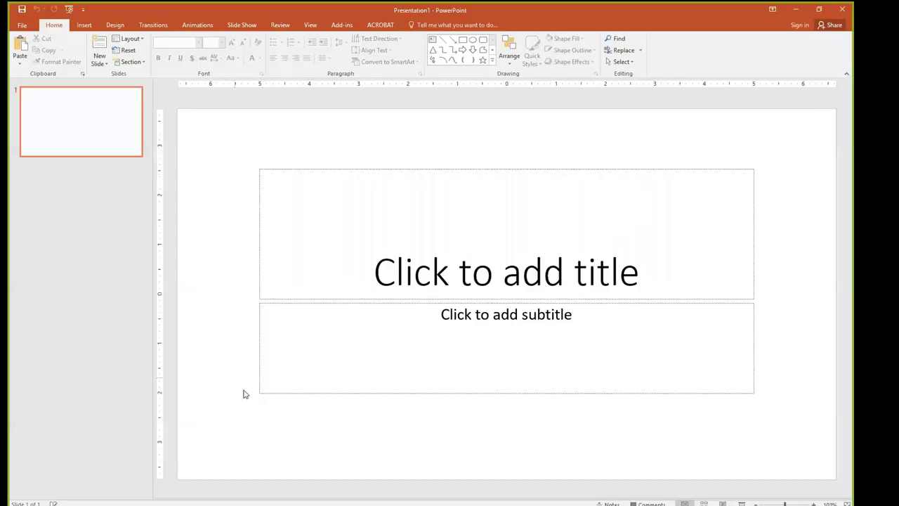
# Step: Paste the annotated capture onto the title slide, shrink it and position it over the slide's right half
pyautogui.rightClick(268, 415)
pyautogui.click(288, 435)
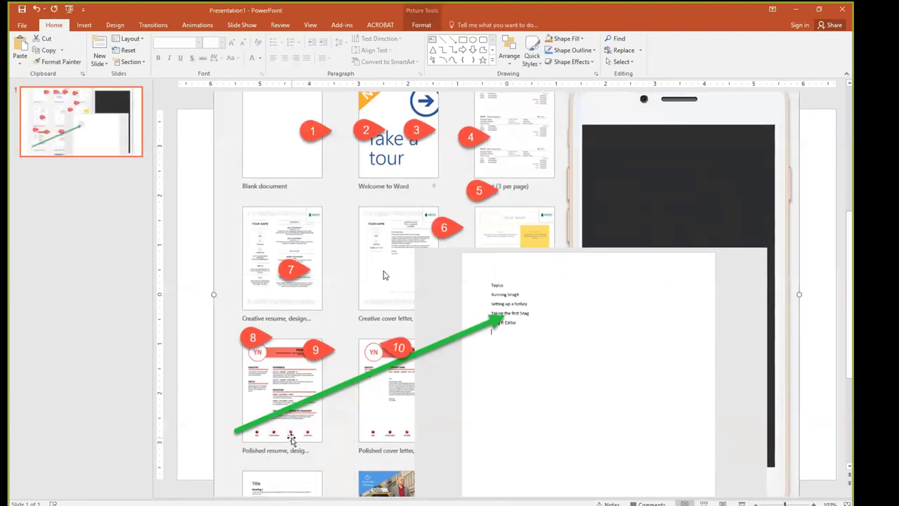
pyautogui.moveTo(255, 146); pyautogui.dragTo(255, 212)
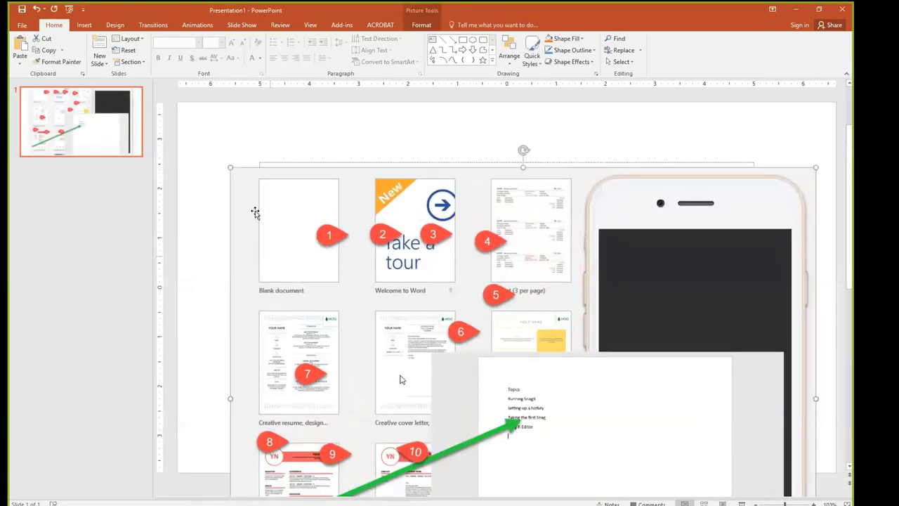
pyautogui.moveTo(229, 165); pyautogui.dragTo(482, 354)
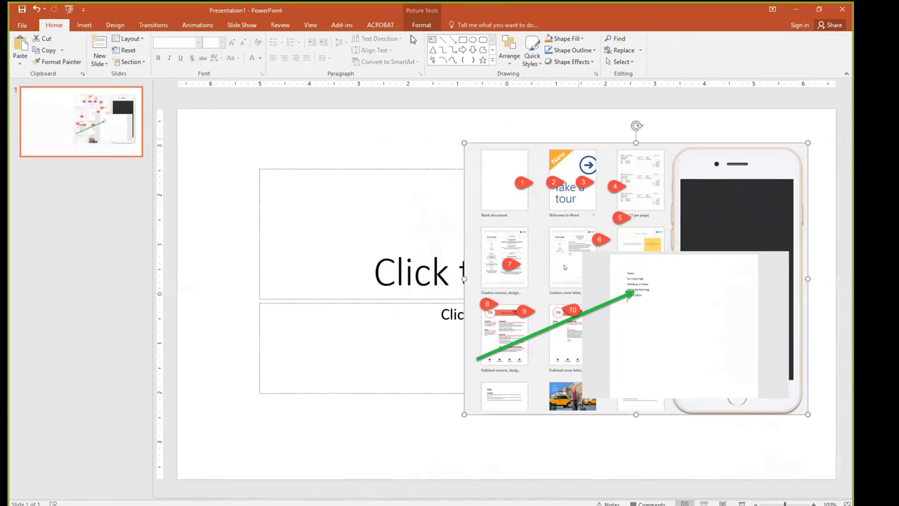
# Step: Return to the Snagit Editor, browse the recent captures and view the Incident Details form capture
pyautogui.click(793, 12)
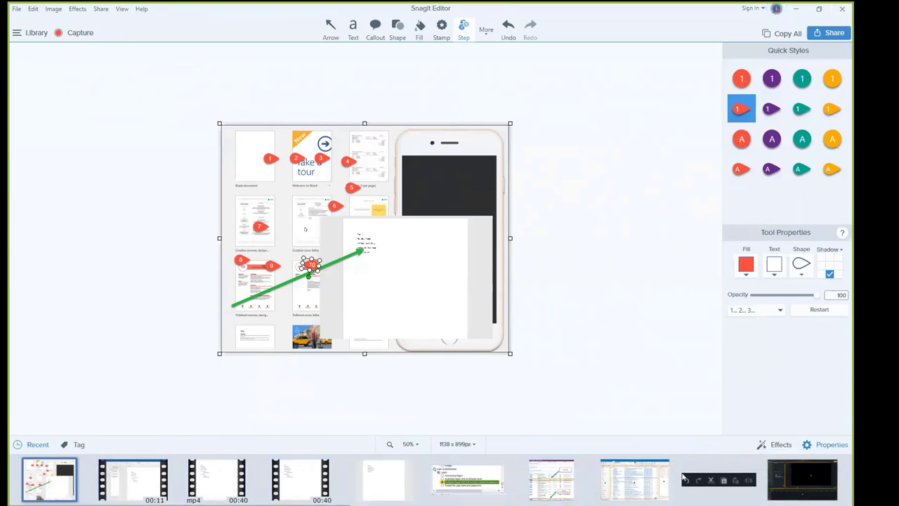
pyautogui.scroll(-3, 423, 477)
pyautogui.scroll(-10, 423, 477)
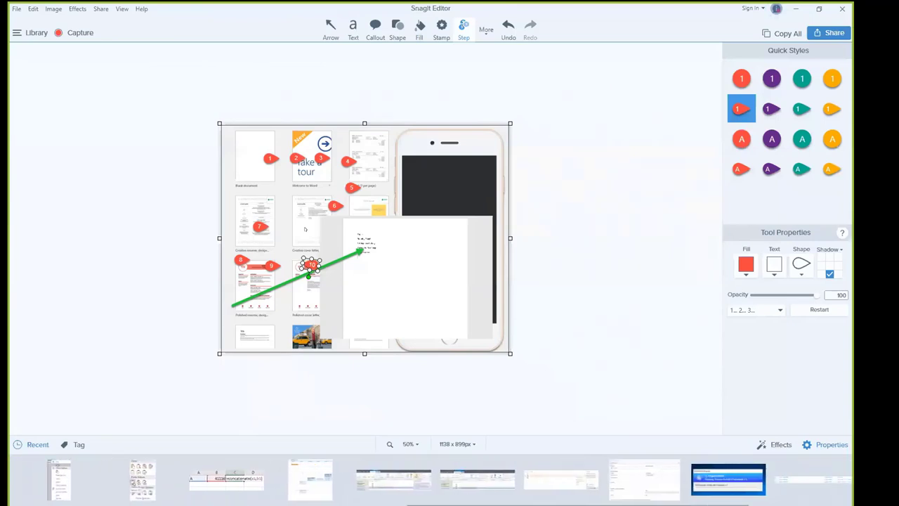
pyautogui.scroll(-1, 423, 478)
pyautogui.click(726, 477)
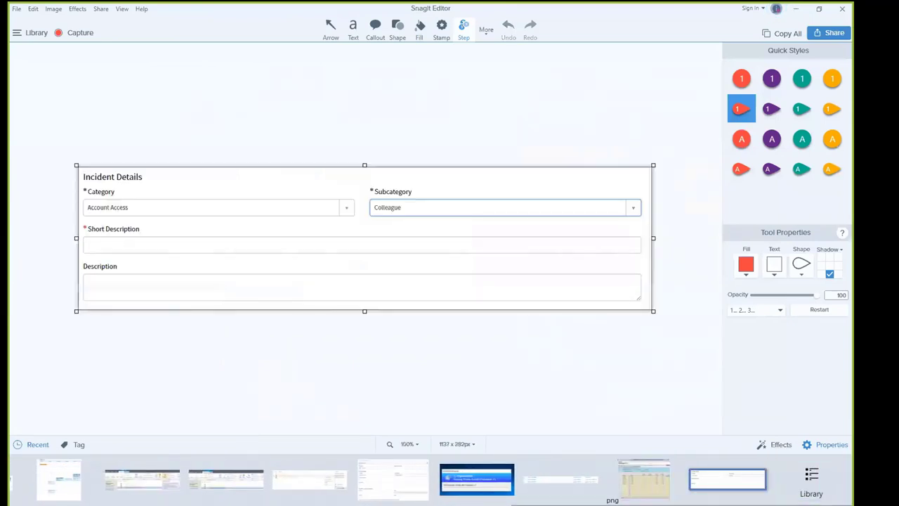
pyautogui.scroll(5, 682, 478)
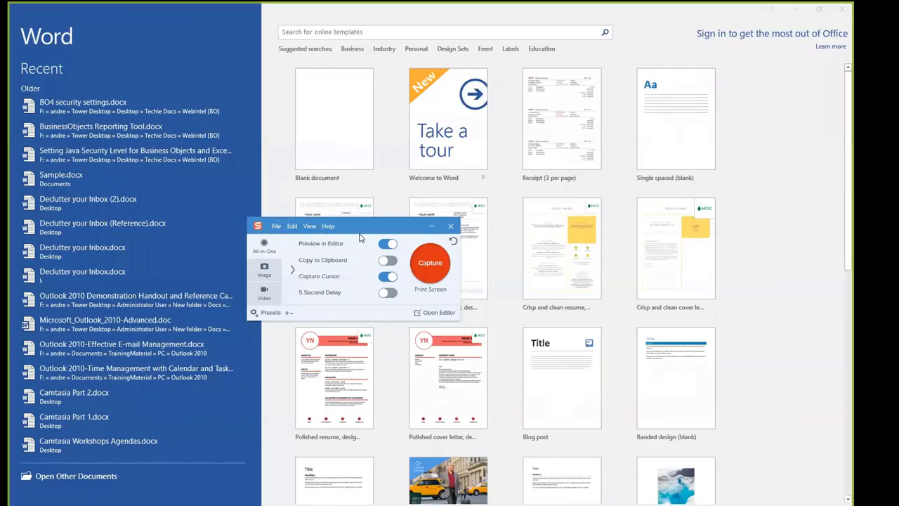
# Step: Minimize the Word window so that only the Snagit capture window remains on the desktop
pyautogui.click(797, 10)
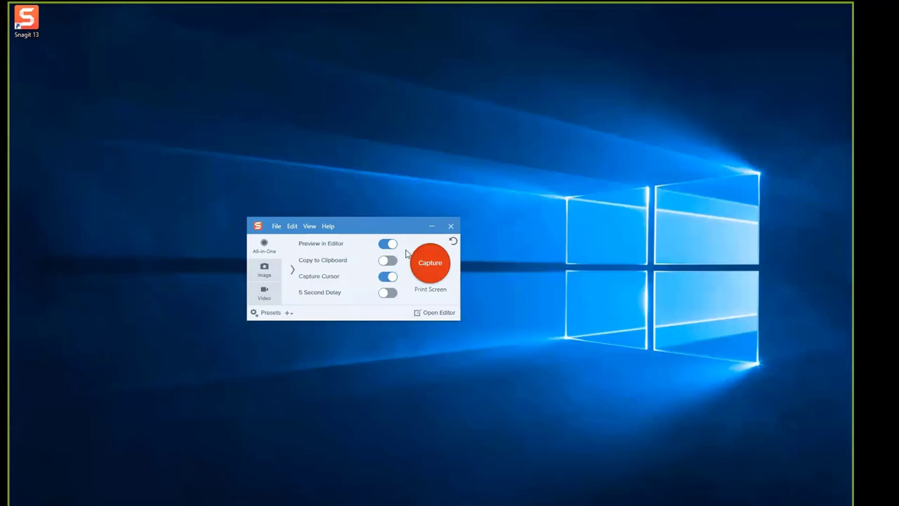
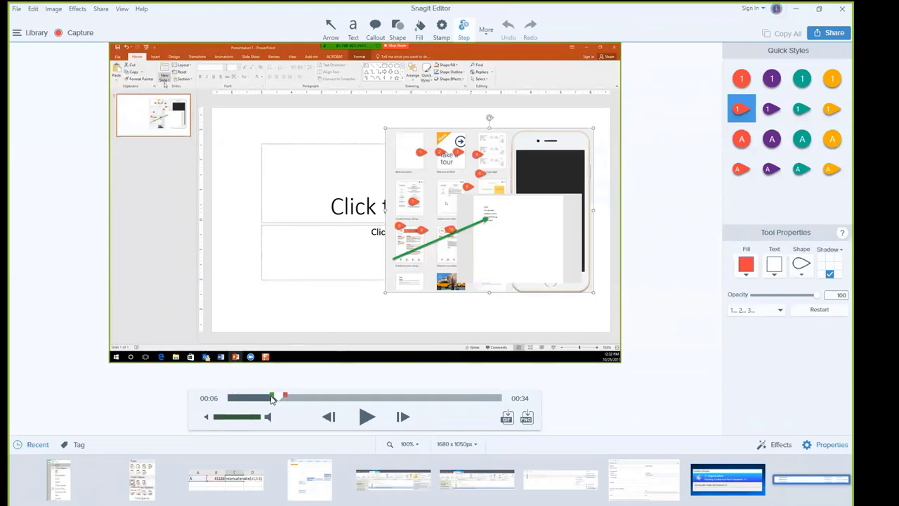
# Step: Mark the recorded video's section from about 00:06 to 00:12 for cutting, cancel the cut and return the playhead to the start
pyautogui.moveTo(285, 398); pyautogui.dragTo(338, 398)
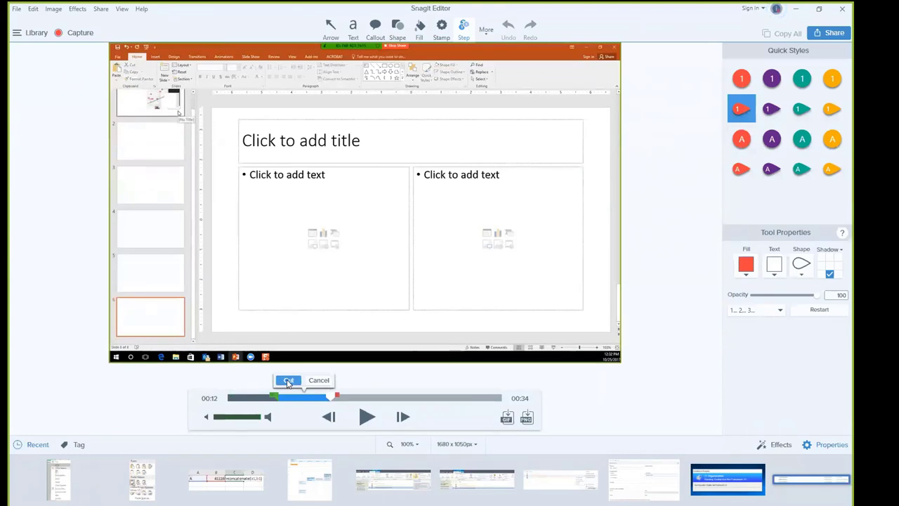
pyautogui.click(325, 381)
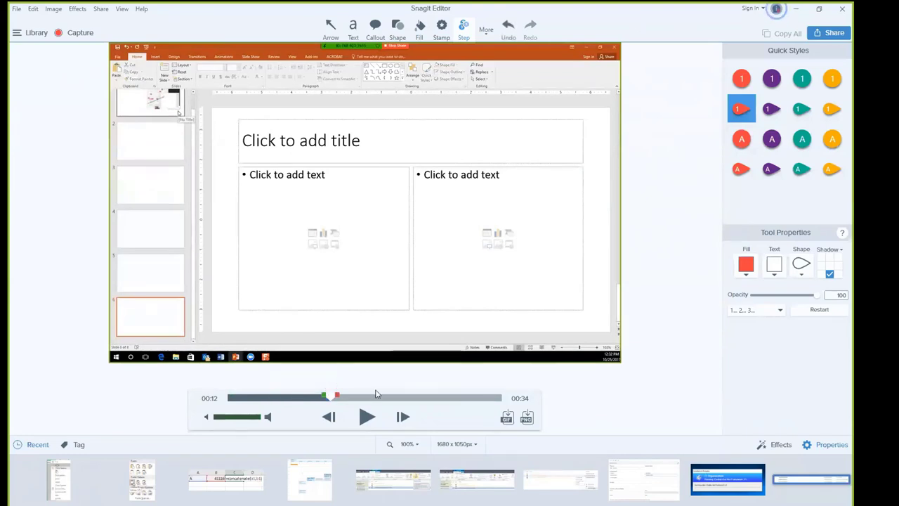
pyautogui.click(528, 419)
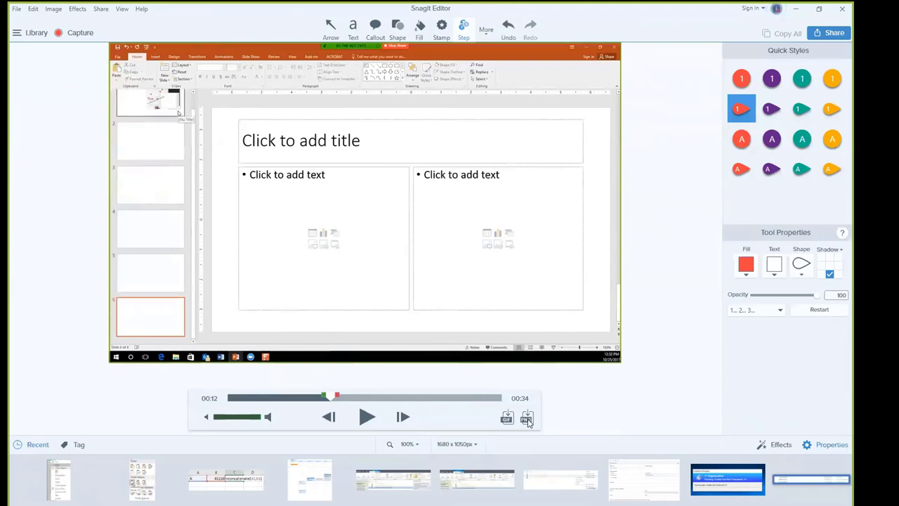
pyautogui.moveTo(313, 400); pyautogui.dragTo(223, 398)
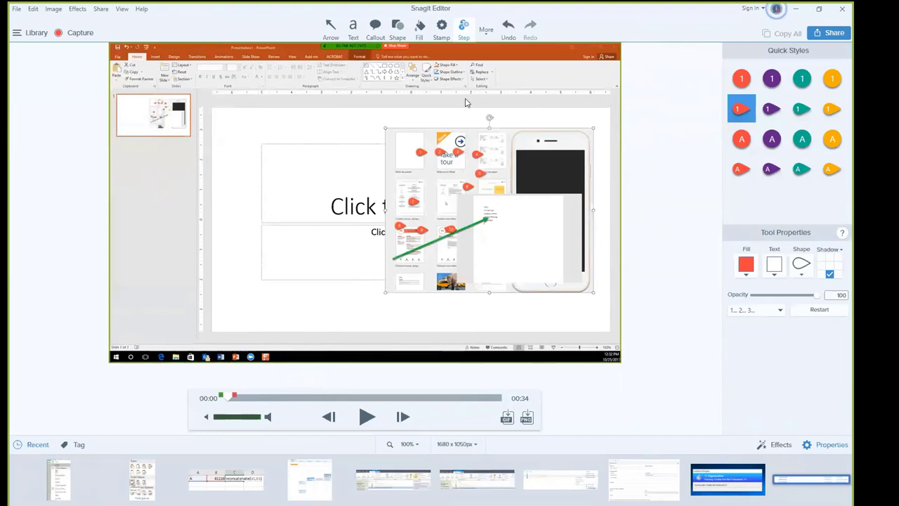
# Step: Examine the sharing destinations for the video, including Camtasia Studio, and the MP4 save option, without saving
pyautogui.click(103, 10)
pyautogui.moveTo(118, 154)
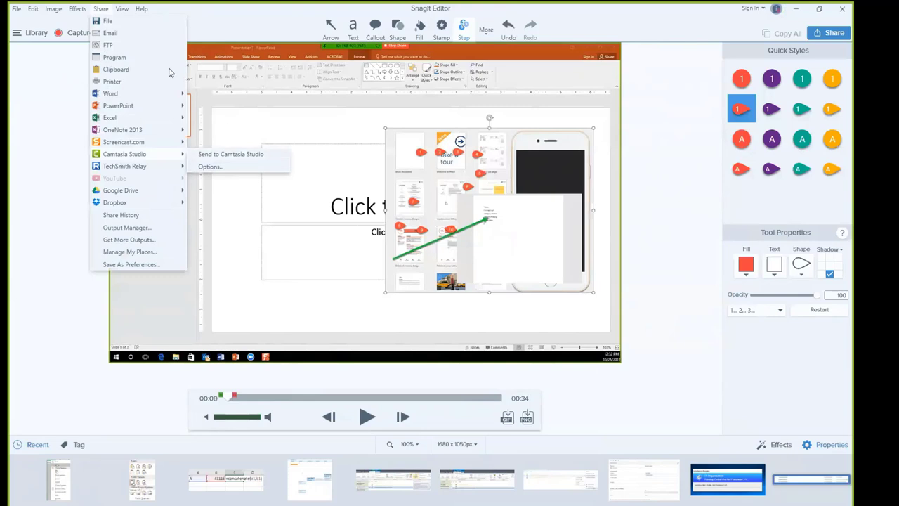
pyautogui.click(107, 9)
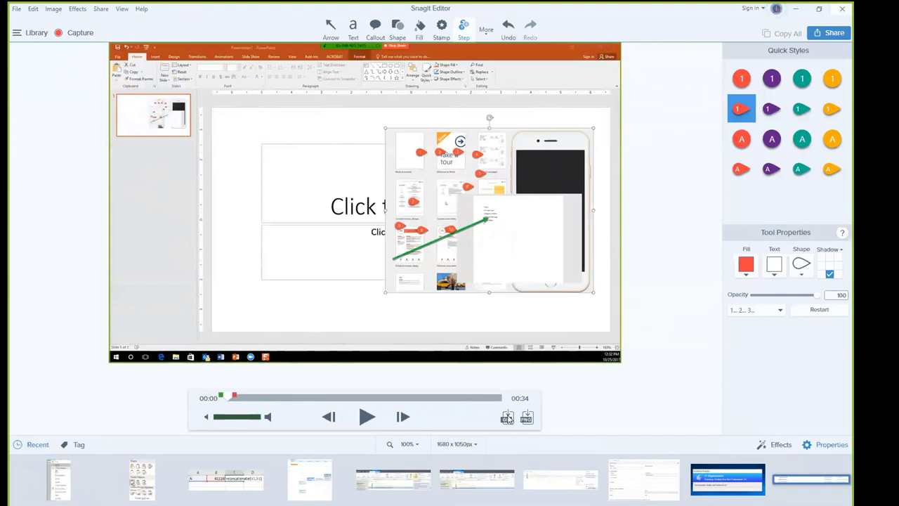
pyautogui.click(15, 9)
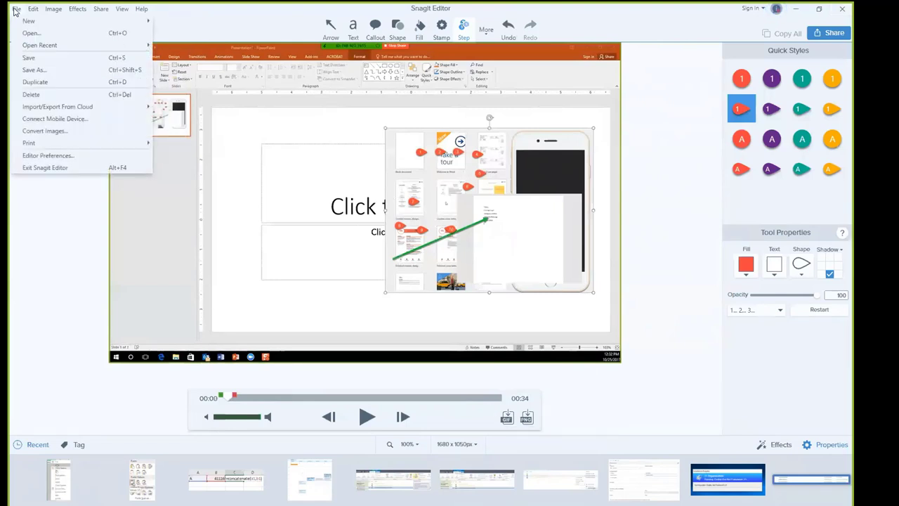
pyautogui.click(42, 72)
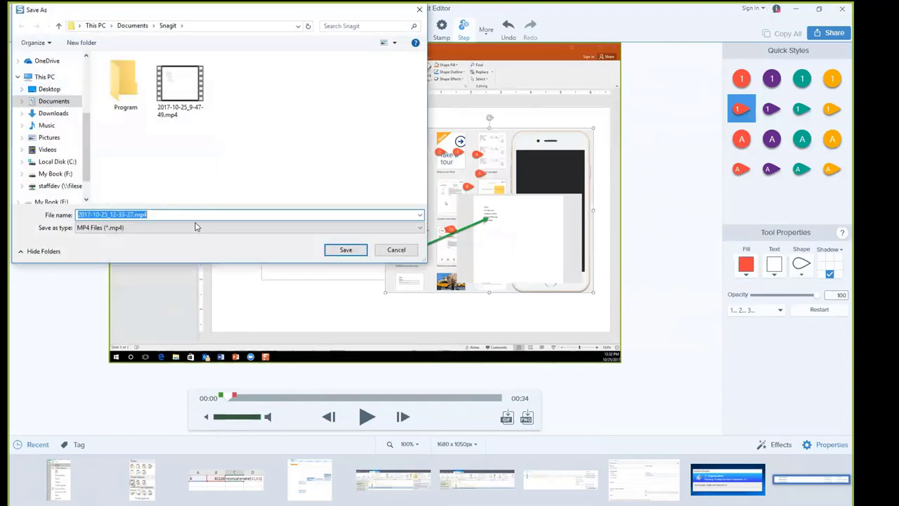
pyautogui.click(402, 249)
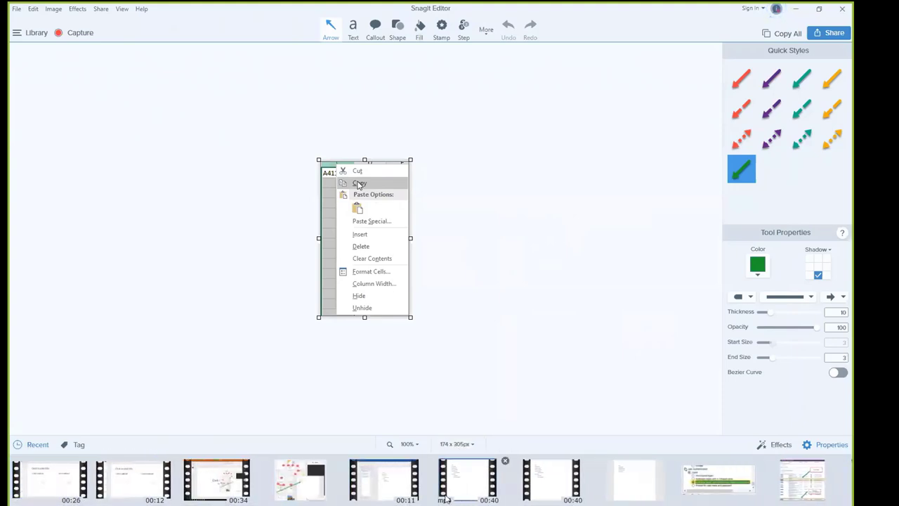
# Step: Reopen the annotated template capture and examine its image resize settings in pixels without applying a change
pyautogui.click(300, 480)
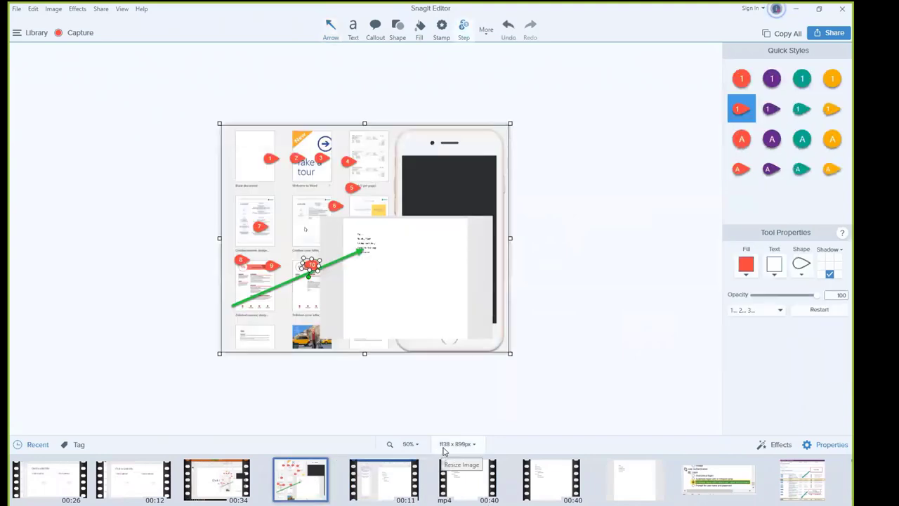
pyautogui.click(474, 446)
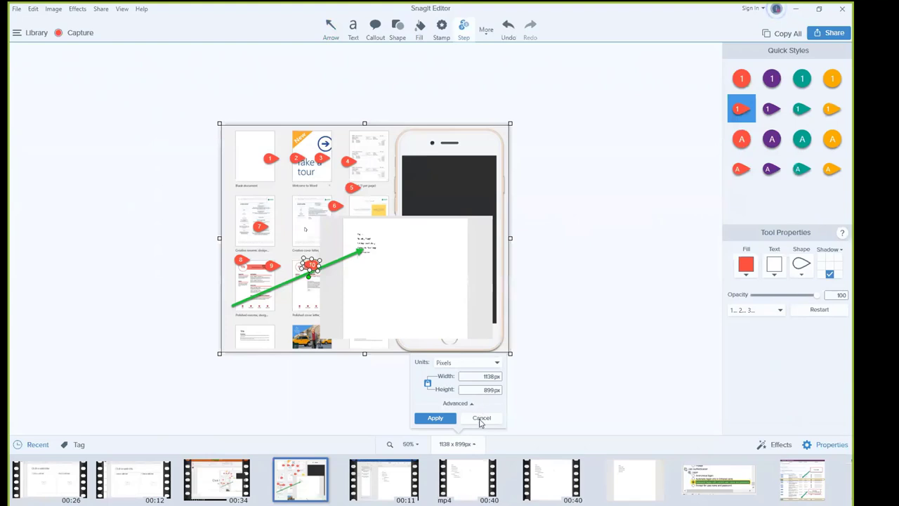
pyautogui.click(508, 416)
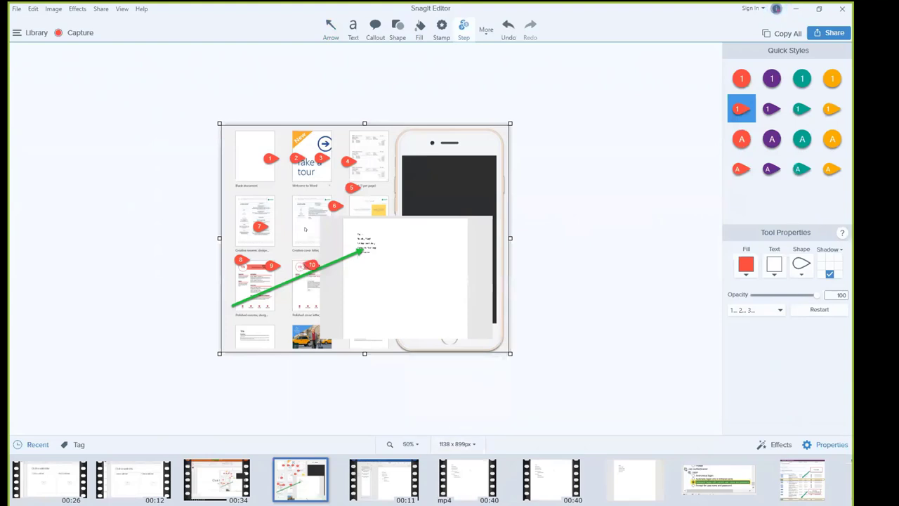
# Step: Bring up the Snagit capture window and start a screen capture over the PowerPoint presentation
pyautogui.hotkey('ctrl', 'shift', 'c')
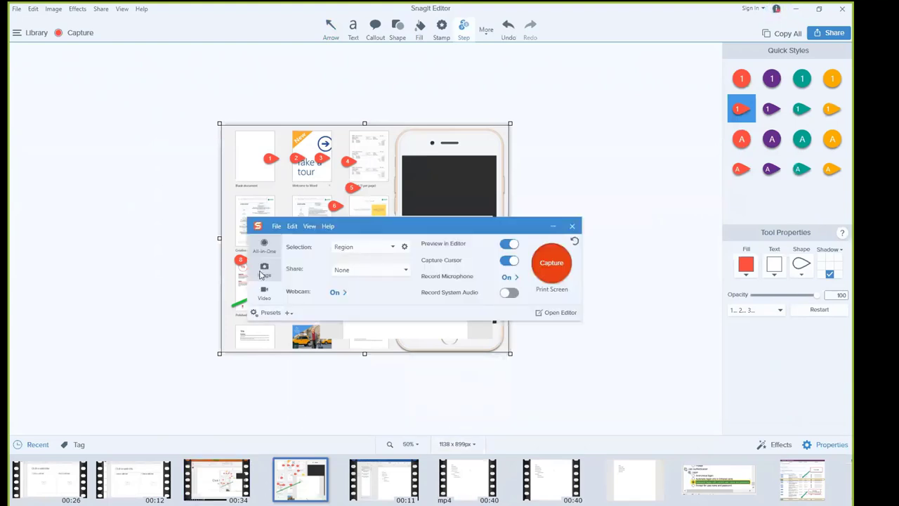
pyautogui.click(533, 270)
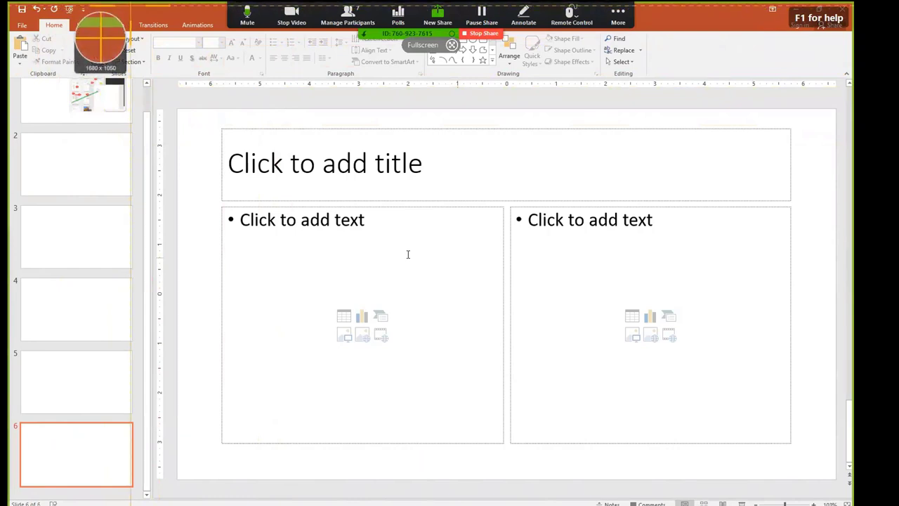
pyautogui.click(100, 44)
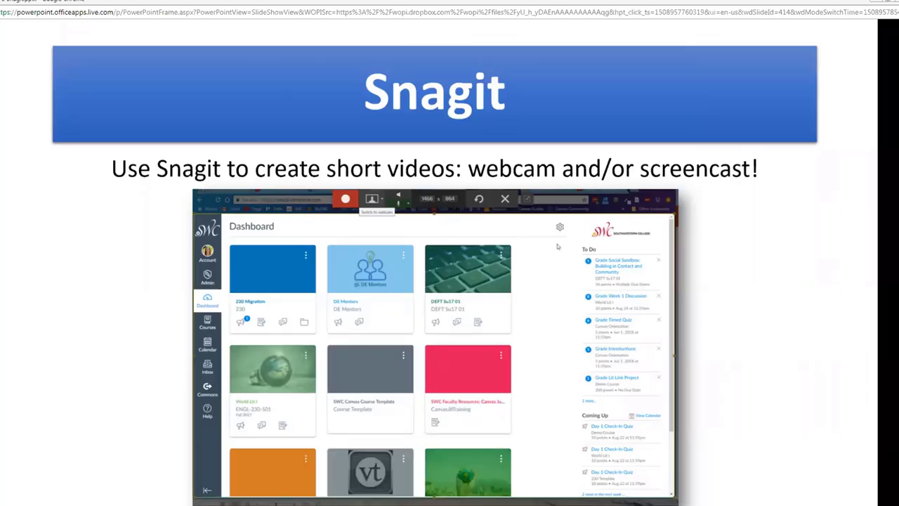
# Step: Switch to the Canvas Training Fall 17 print document in Word and view it from the beginning
pyautogui.hotkey('alt', 'Tab')
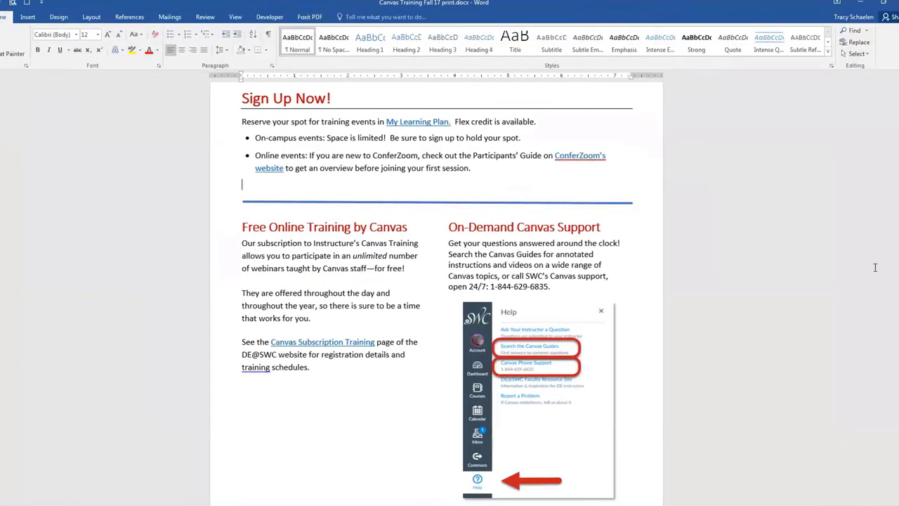
pyautogui.scroll(20, 797, 441)
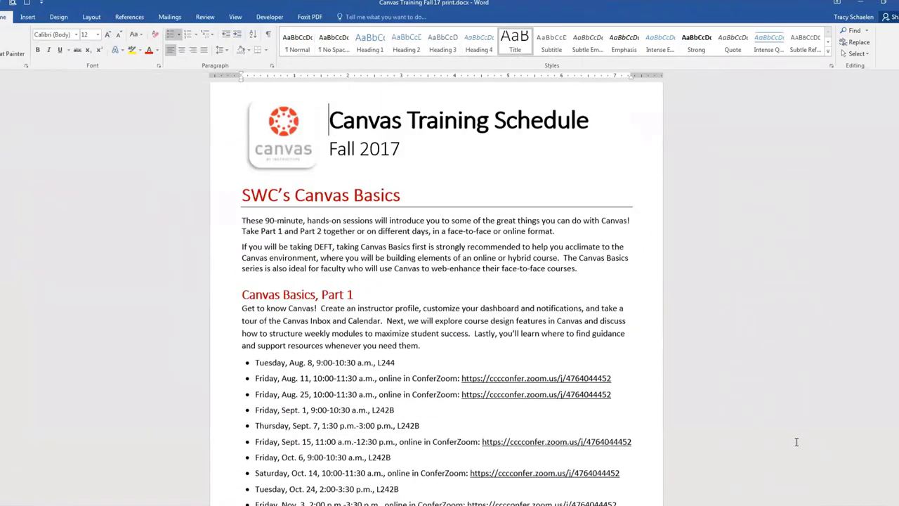
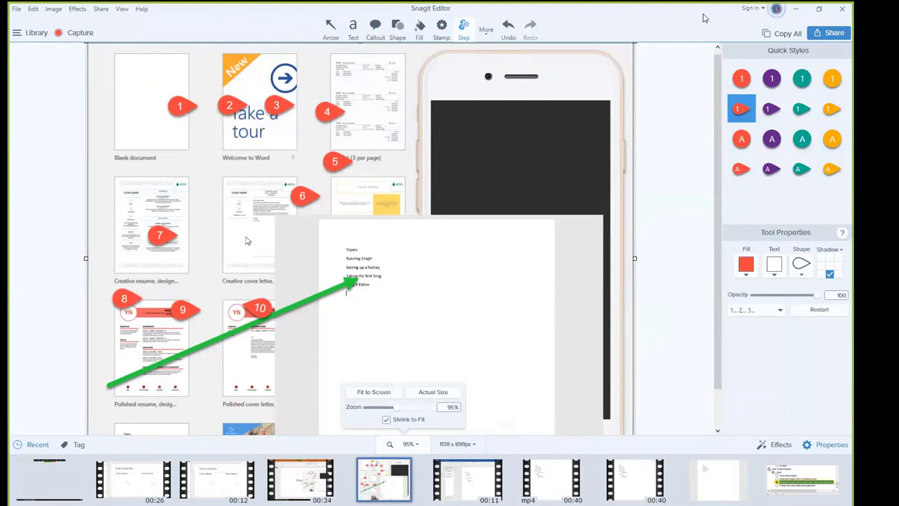
# Step: Blur the topics list on the pasted document image with the Blur tool at intensity 25, and undo the blur
pyautogui.click(486, 29)
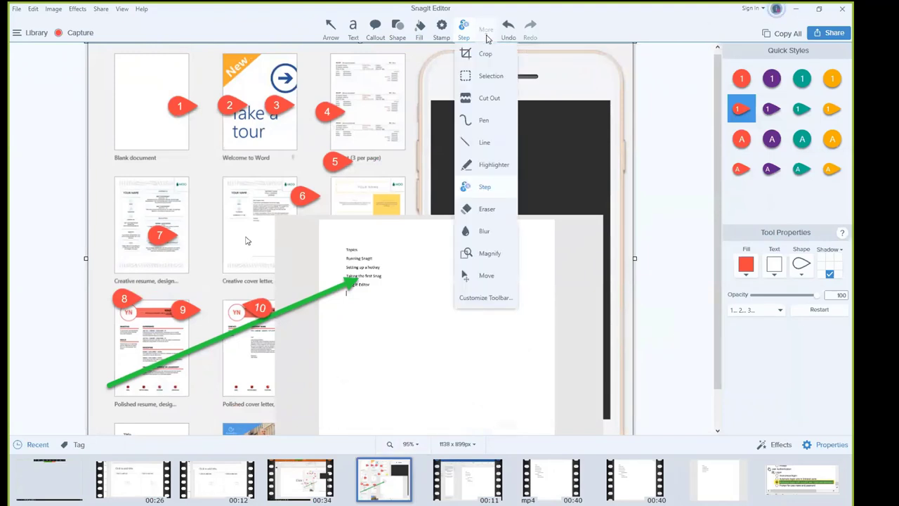
pyautogui.click(482, 232)
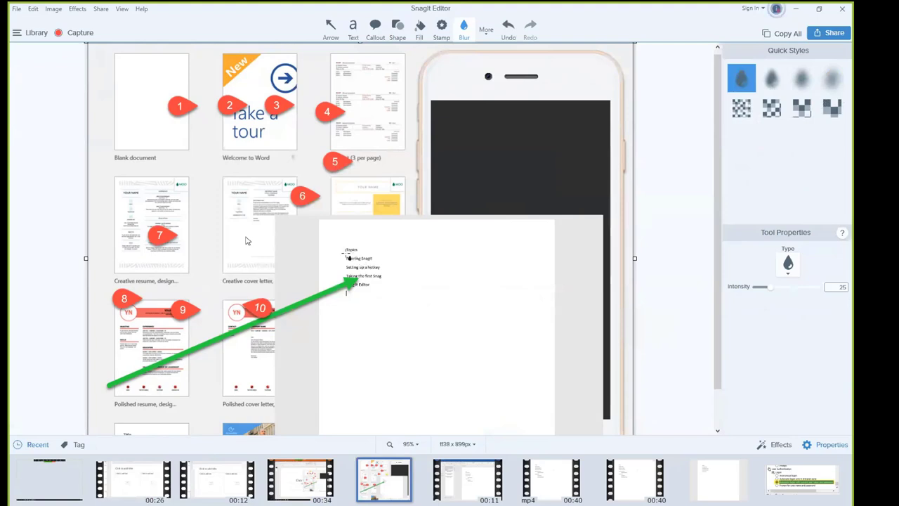
pyautogui.moveTo(340, 245); pyautogui.dragTo(389, 292)
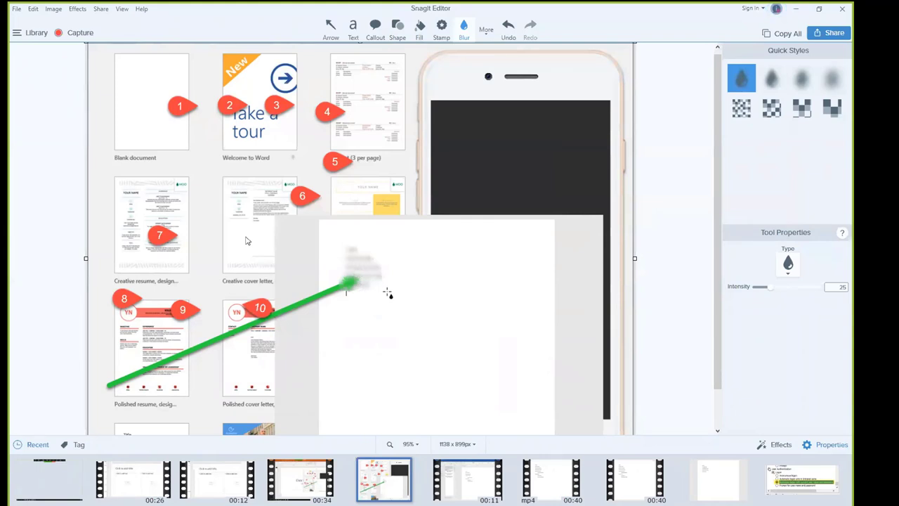
pyautogui.click(508, 28)
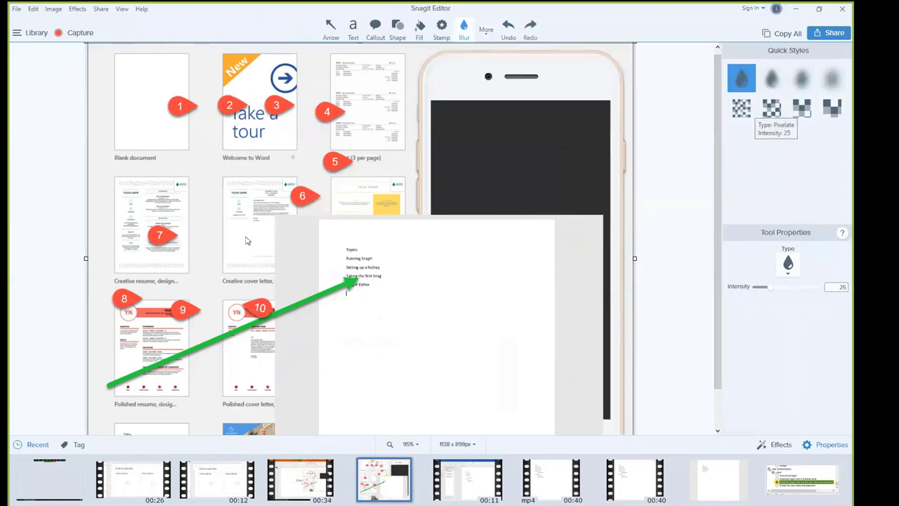
# Step: Cover the topics list with a Pixelate blur at intensity 25, select the pixelated area, and undo the effect
pyautogui.click(743, 108)
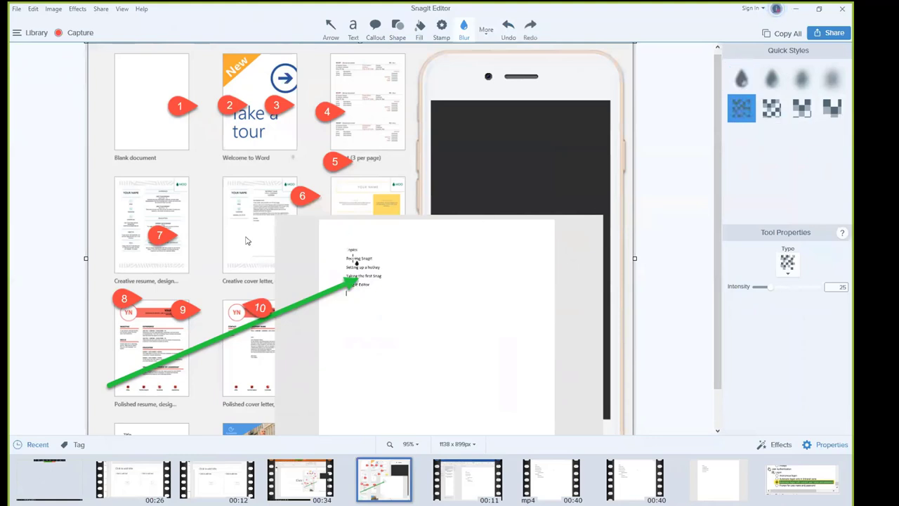
pyautogui.moveTo(344, 245); pyautogui.dragTo(382, 301)
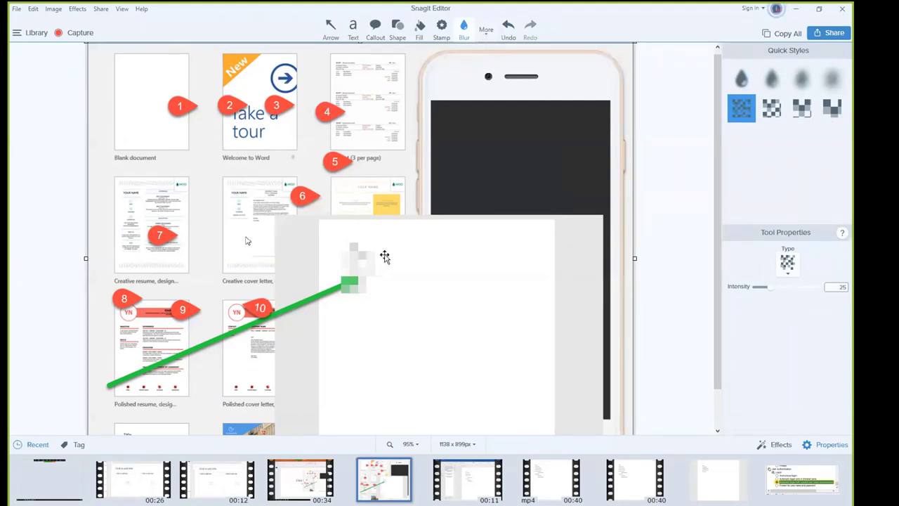
pyautogui.click(363, 270)
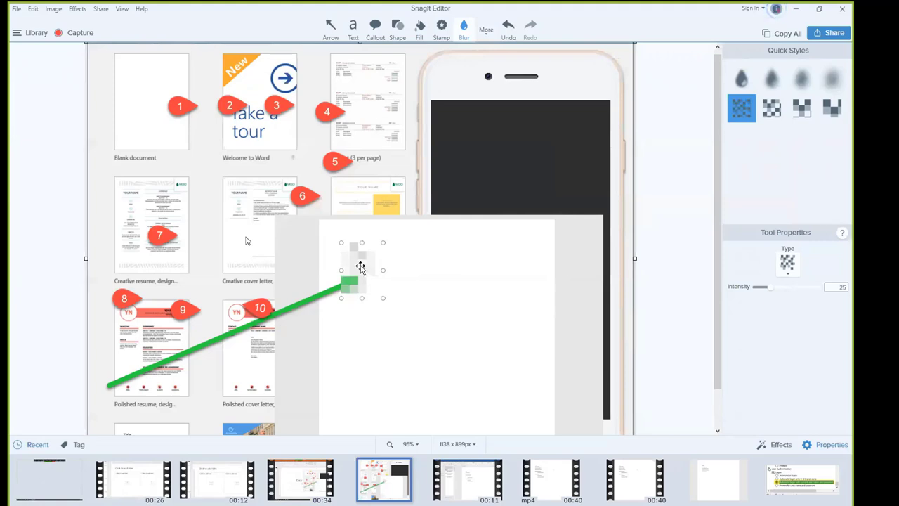
pyautogui.press('Escape')
pyautogui.click(508, 28)
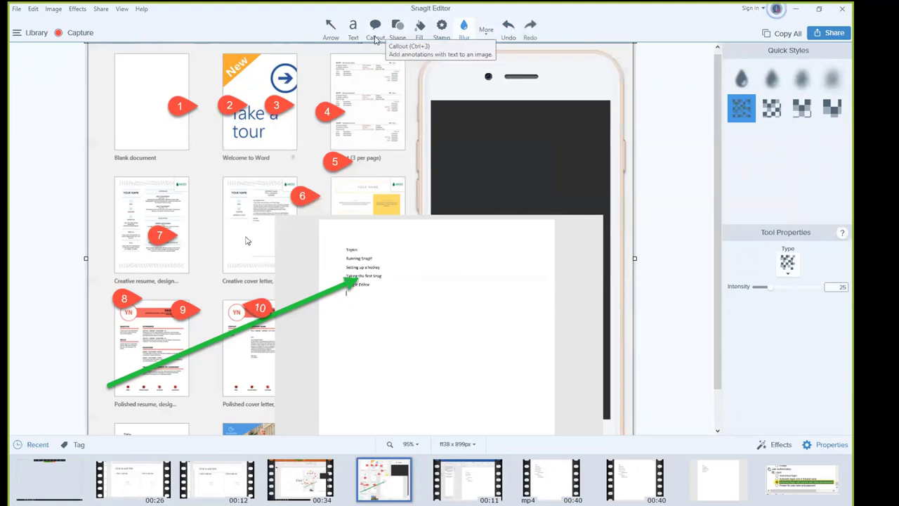
# Step: Draw a small solid black rectangle over the start of the topics list, and undo it
pyautogui.click(398, 31)
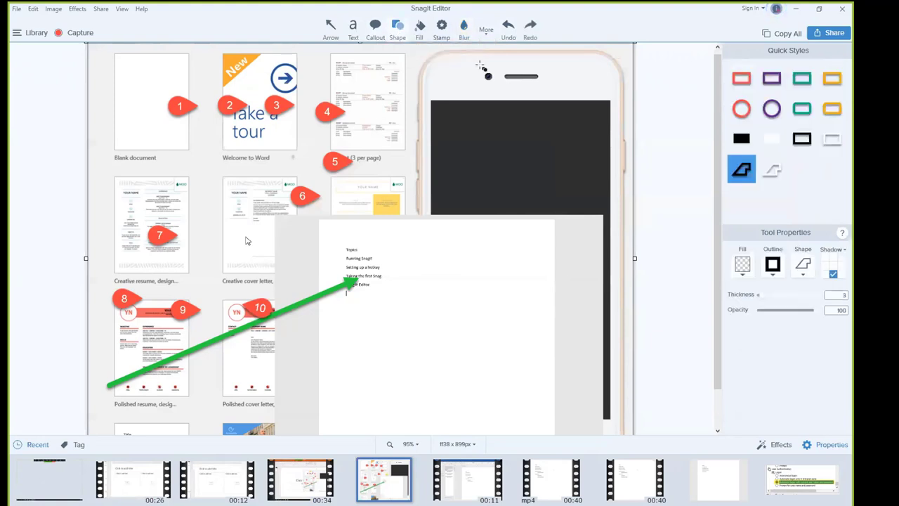
pyautogui.click(741, 138)
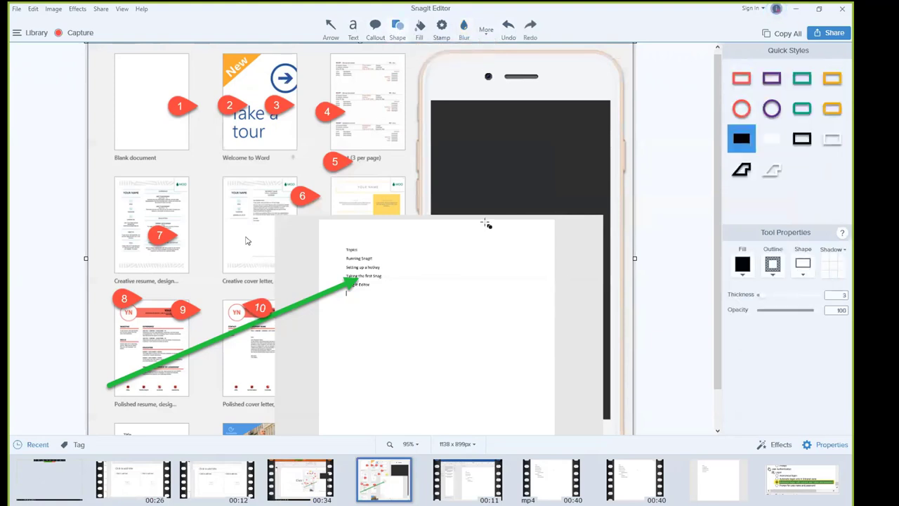
pyautogui.moveTo(341, 246)
pyautogui.mouseDown()
pyautogui.moveTo(386, 268)
pyautogui.moveTo(390, 295)
pyautogui.moveTo(382, 275)
pyautogui.moveTo(350, 257)
pyautogui.mouseUp()
pyautogui.click(508, 28)
# Step: Set the Blur tool back to the first non-pixelated style at intensity 25, and switch to the Move tool
pyautogui.click(464, 28)
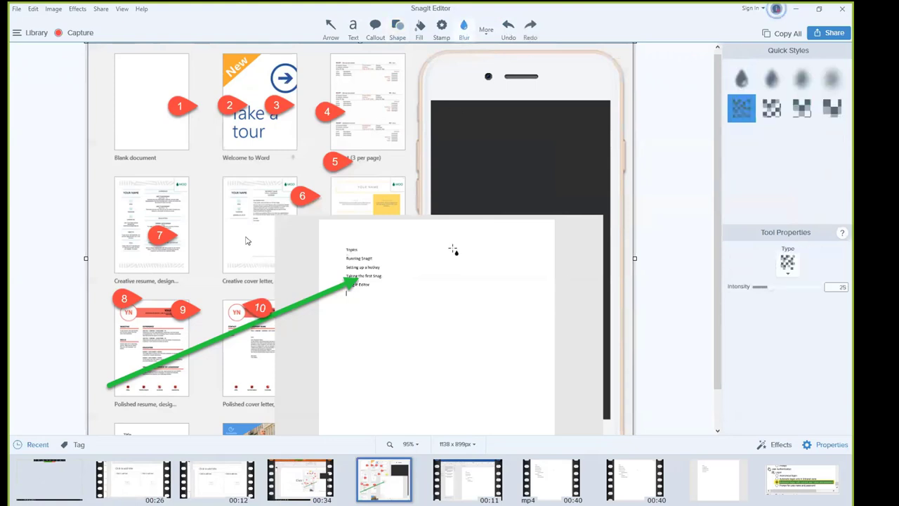
pyautogui.click(742, 78)
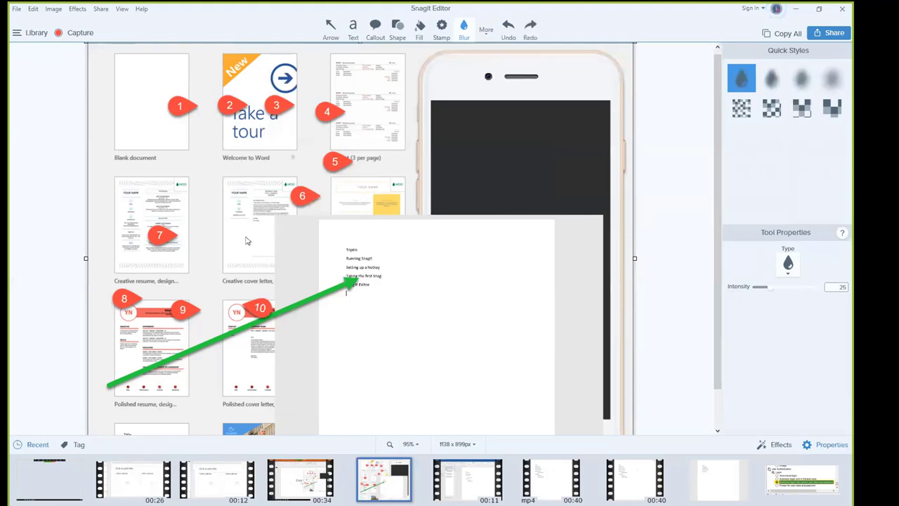
pyautogui.hotkey('ctrl', 'shift', 'v')
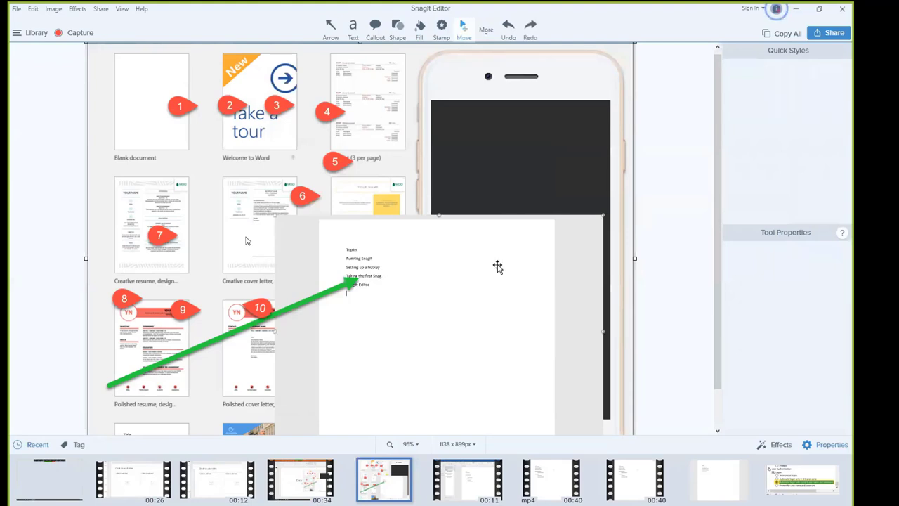
# Step: View the My Stamps category of the Stamp tool and examine the Organize Stamps options without adding a stamp
pyautogui.click(441, 26)
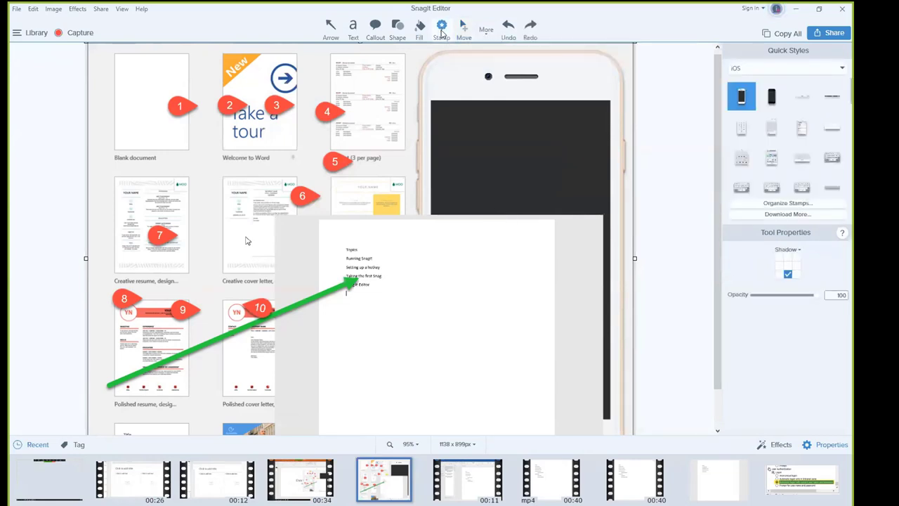
pyautogui.click(842, 68)
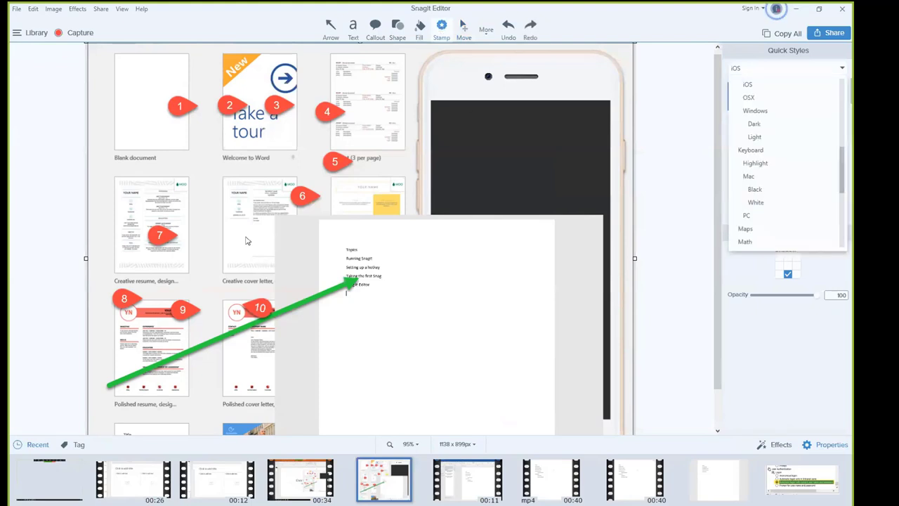
pyautogui.scroll(5, 786, 161)
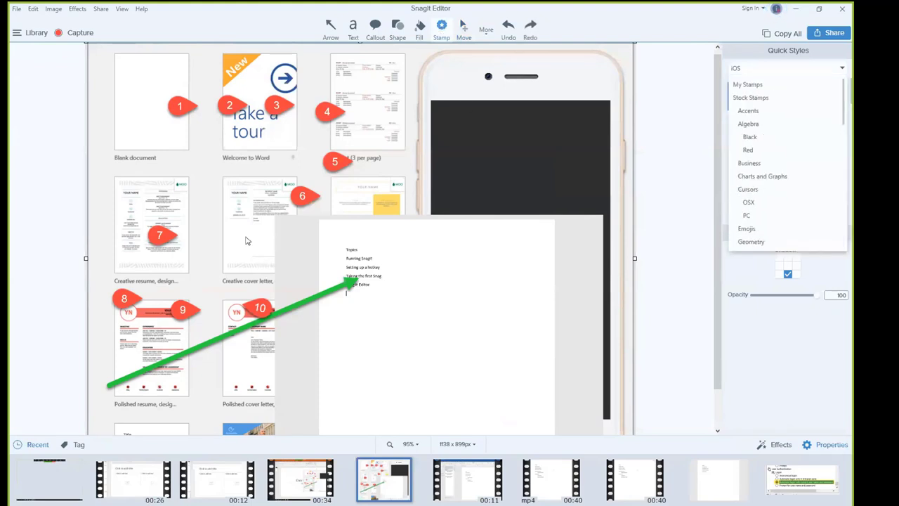
pyautogui.click(747, 84)
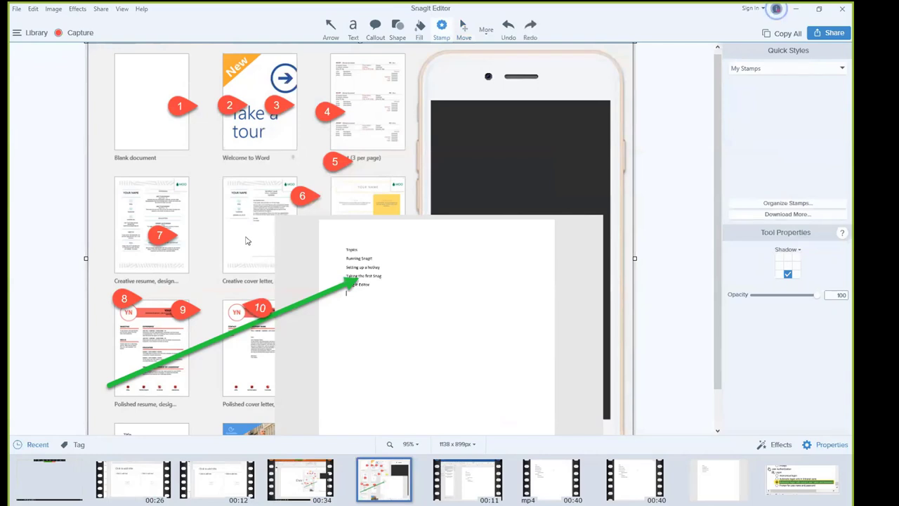
pyautogui.click(787, 202)
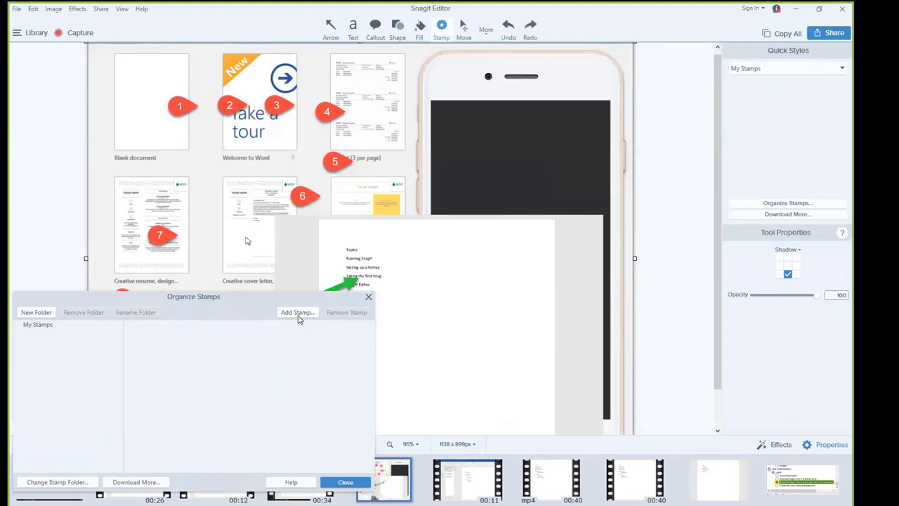
pyautogui.click(368, 297)
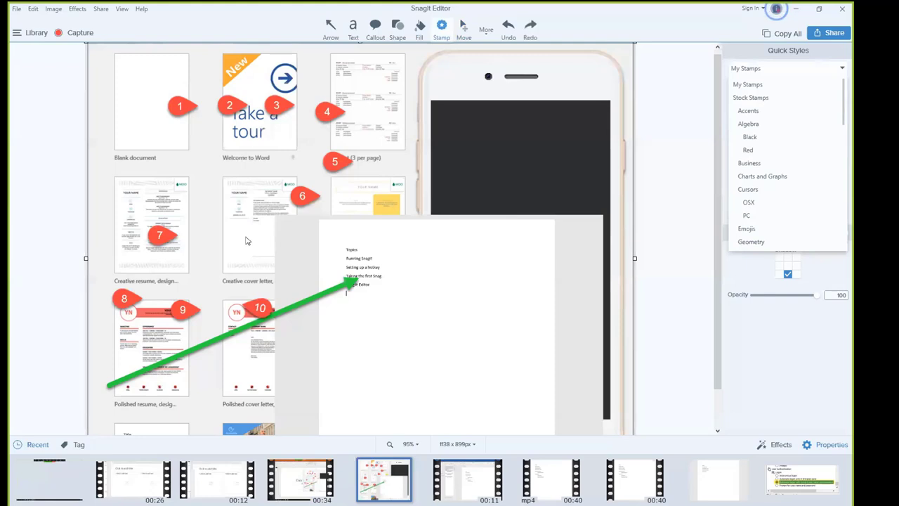
# Step: Browse the Emojis, Hand-Drawn English and Keyboard stamp categories without placing a stamp
pyautogui.click(746, 228)
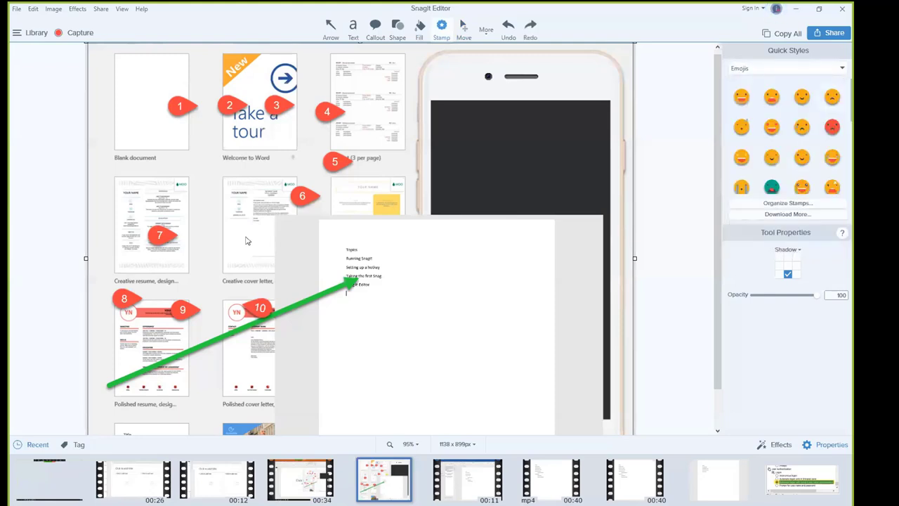
pyautogui.click(787, 68)
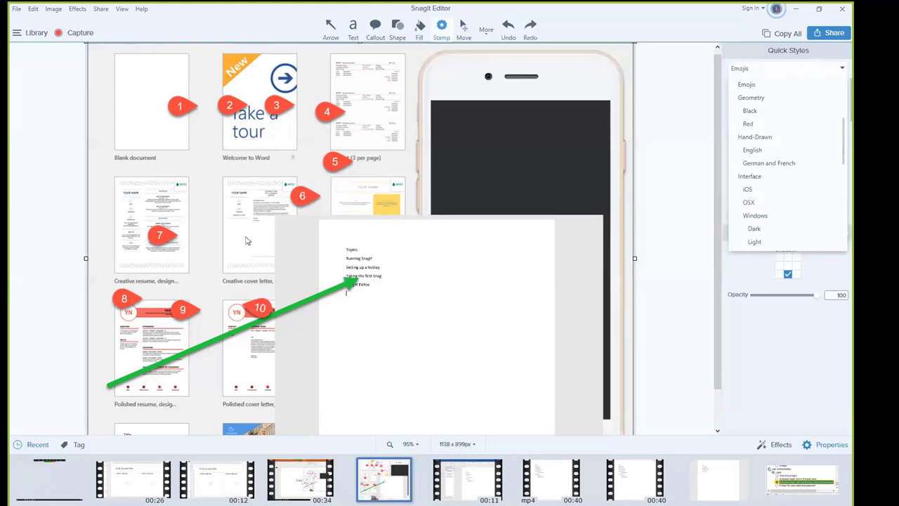
pyautogui.click(752, 150)
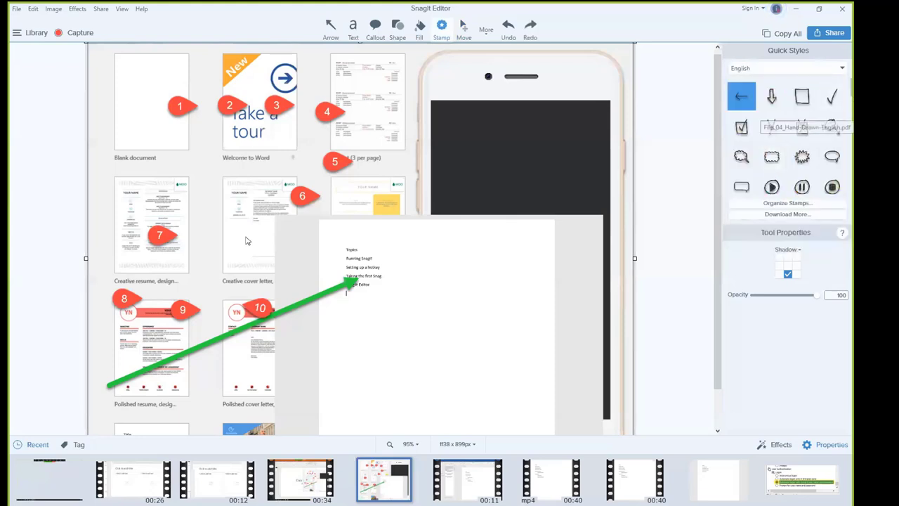
pyautogui.click(786, 68)
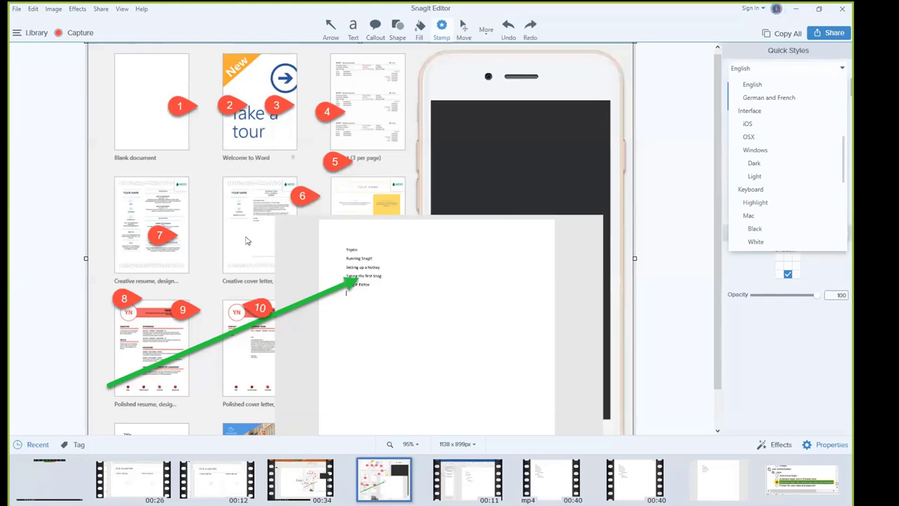
pyautogui.click(750, 189)
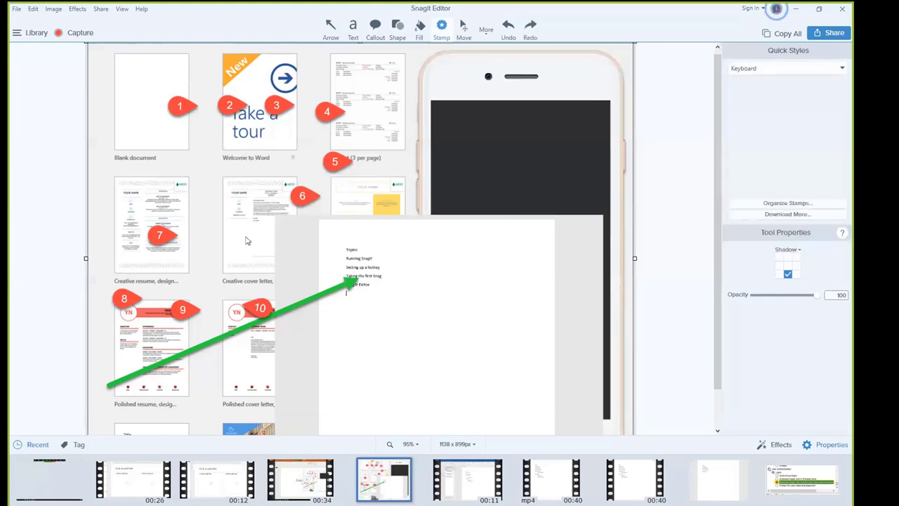
# Step: Look through the black Mac keyboard stamps, including the number and letter keys
pyautogui.click(786, 68)
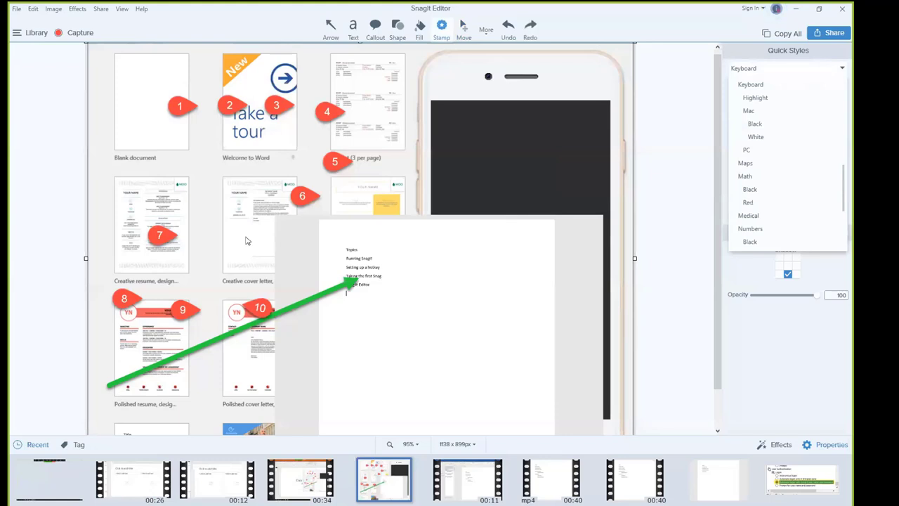
pyautogui.click(754, 123)
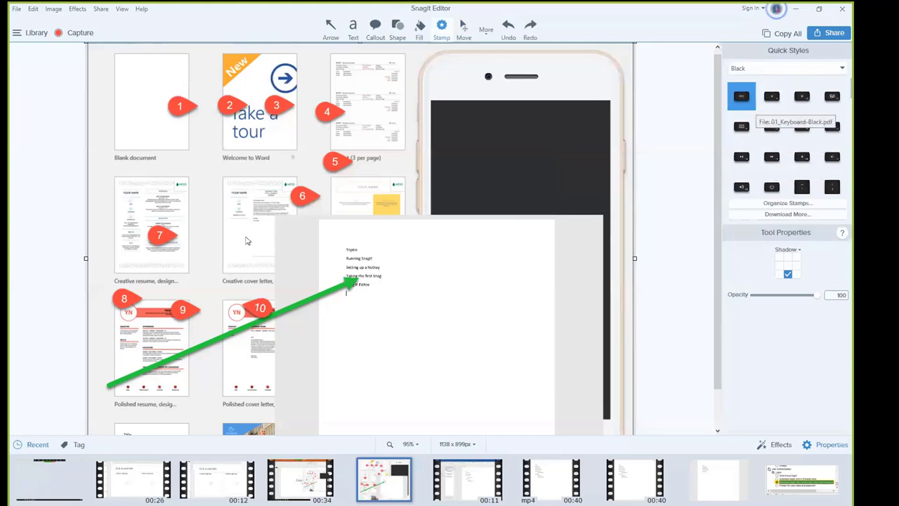
pyautogui.scroll(-1, 786, 134)
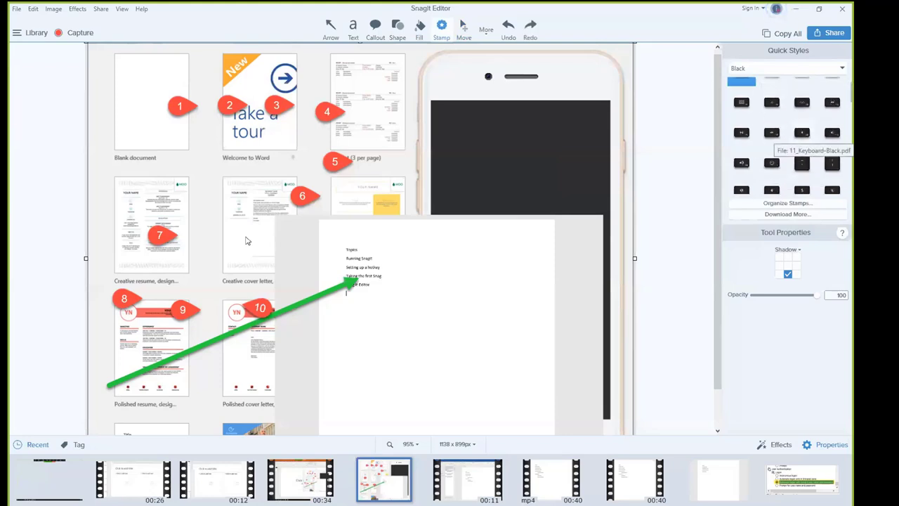
pyautogui.scroll(-5, 786, 141)
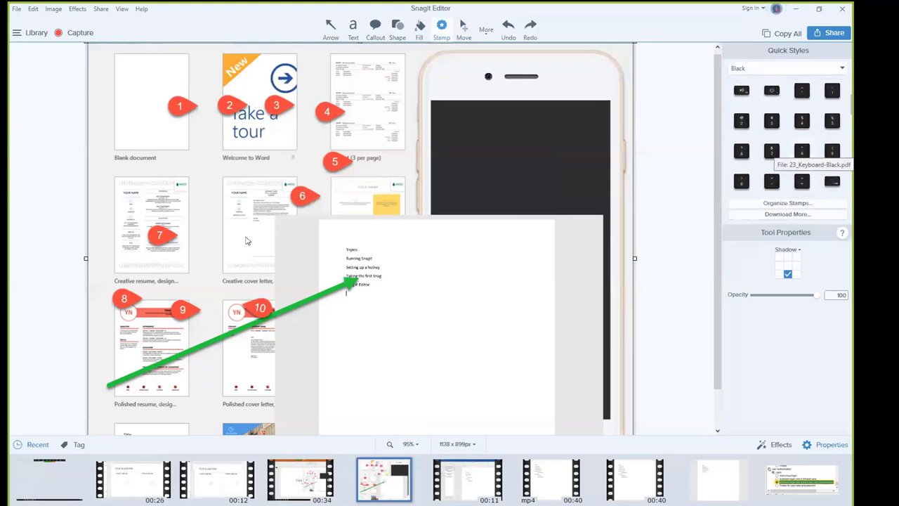
pyautogui.scroll(-3, 786, 140)
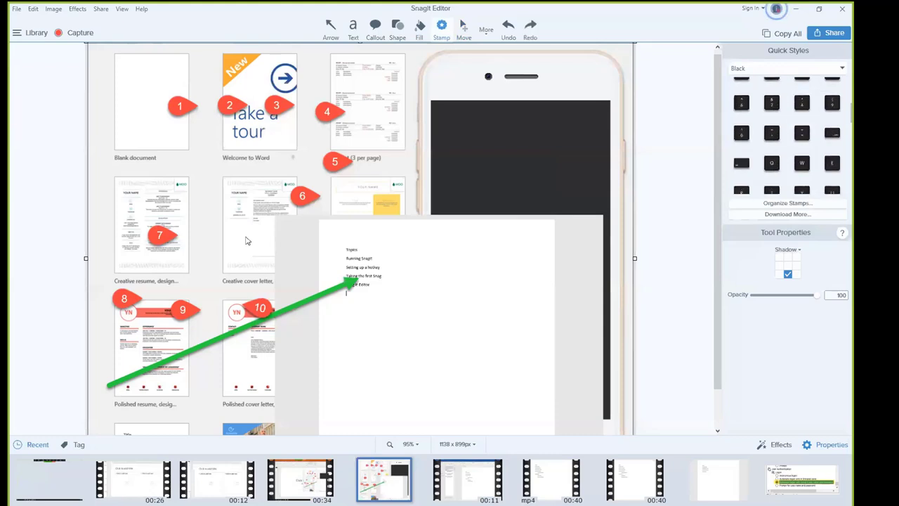
pyautogui.scroll(-2, 786, 141)
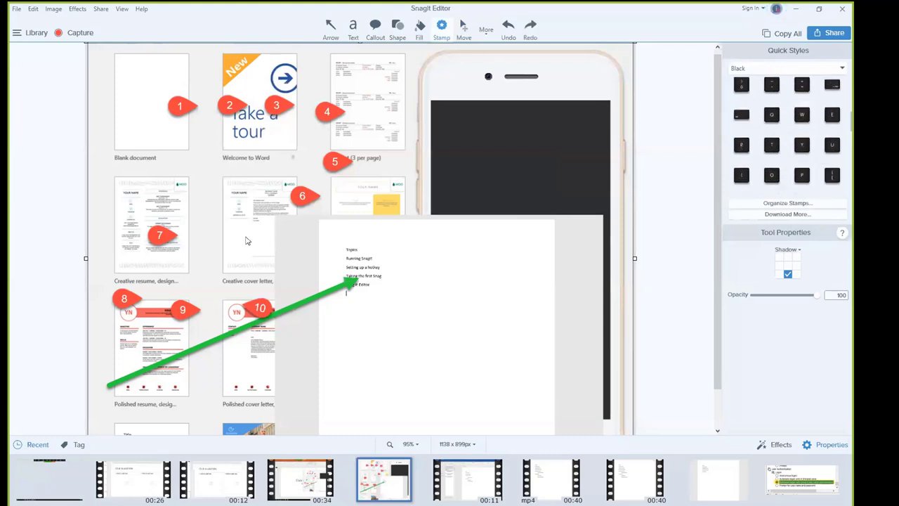
# Step: Browse the PC keyboard and Maps stamp categories without placing a stamp
pyautogui.click(787, 68)
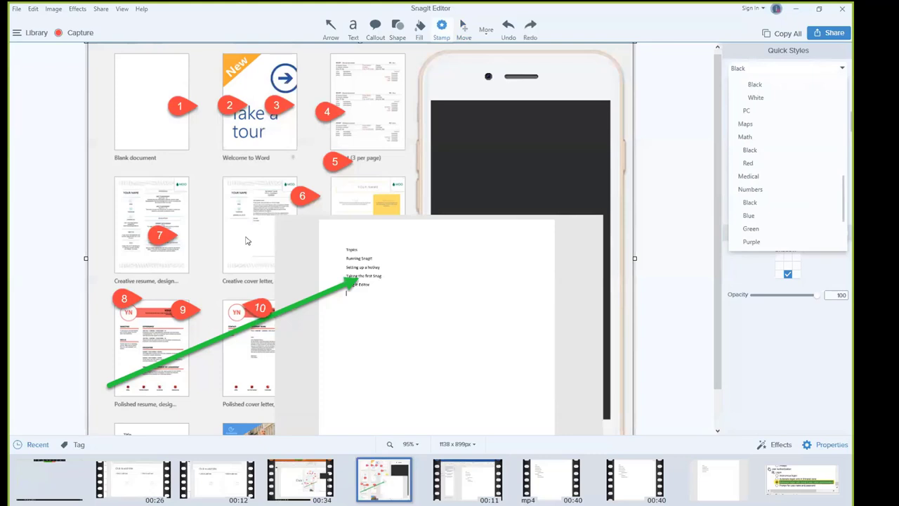
pyautogui.click(746, 110)
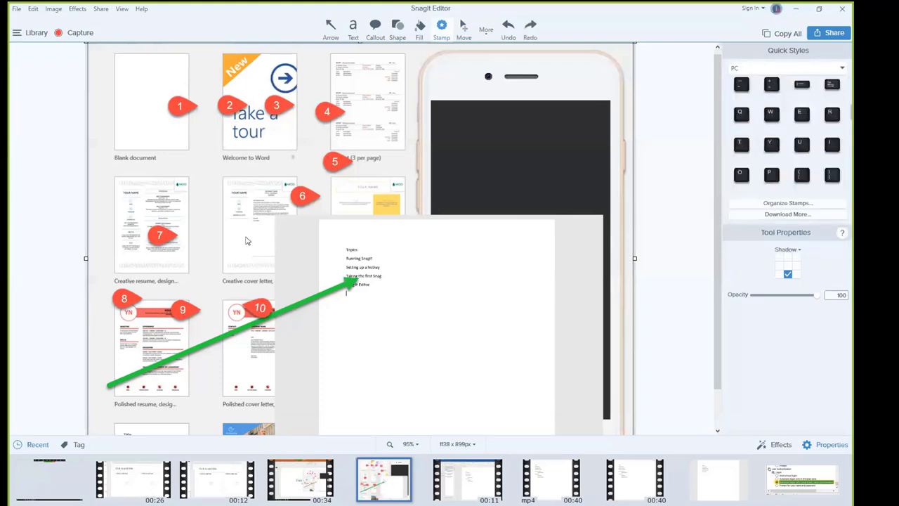
pyautogui.click(786, 68)
pyautogui.click(745, 97)
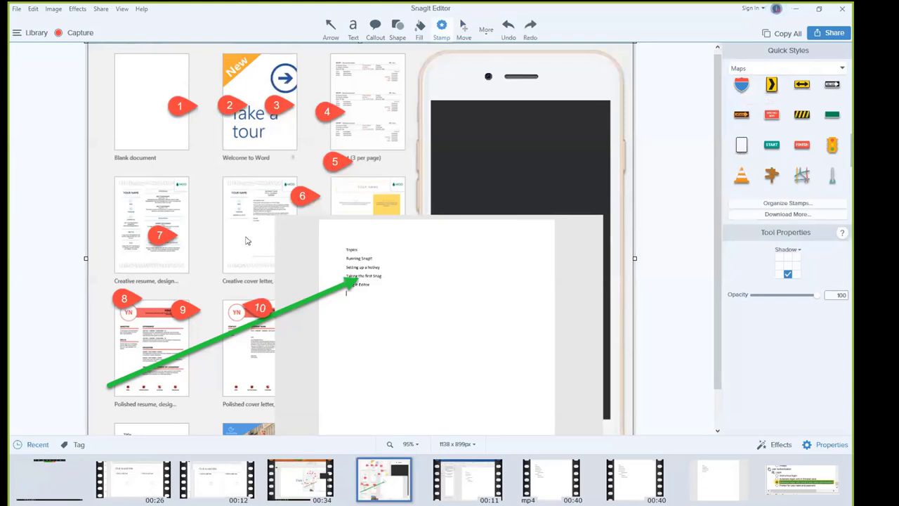
# Step: Look through the Snagit stamps for Dark Background and Light Background without placing any
pyautogui.click(787, 68)
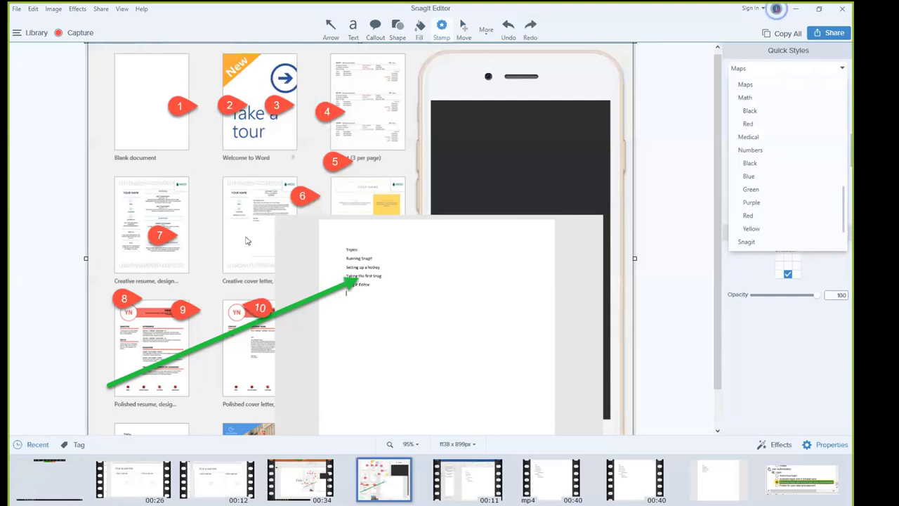
pyautogui.scroll(-1, 791, 164)
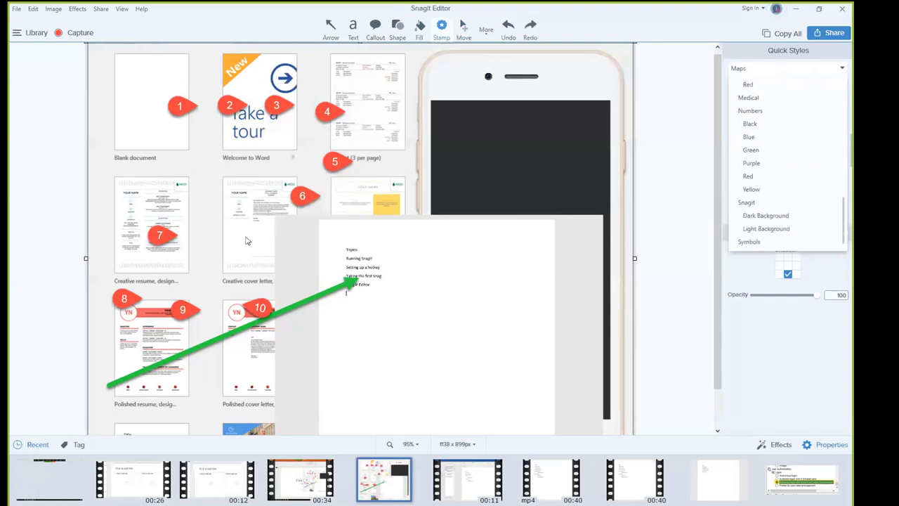
pyautogui.click(765, 215)
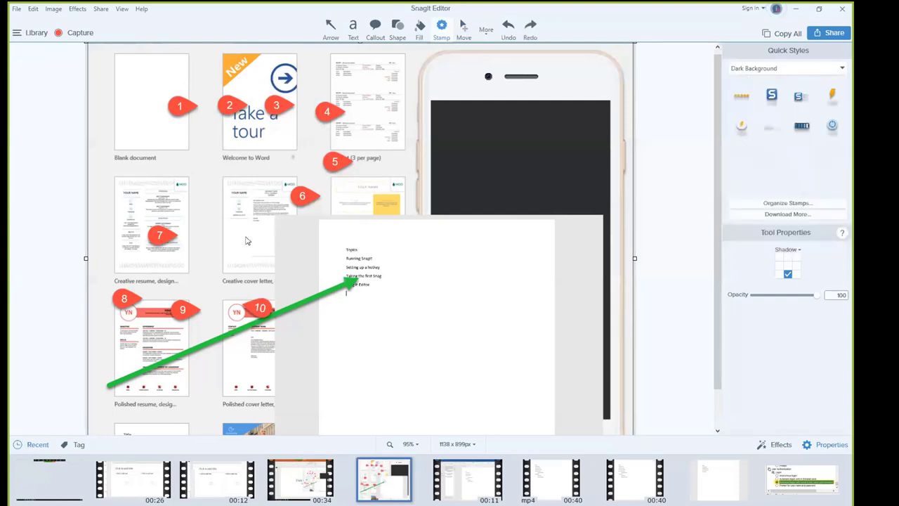
pyautogui.click(787, 68)
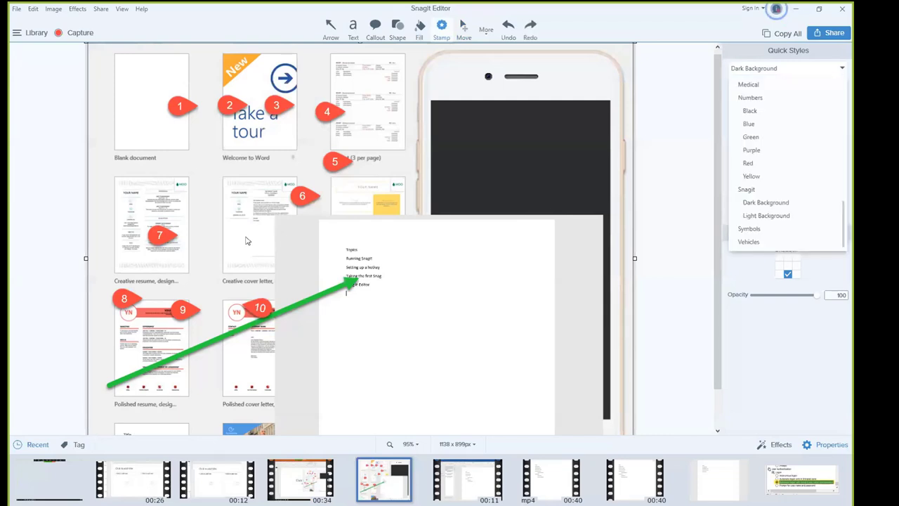
pyautogui.click(766, 215)
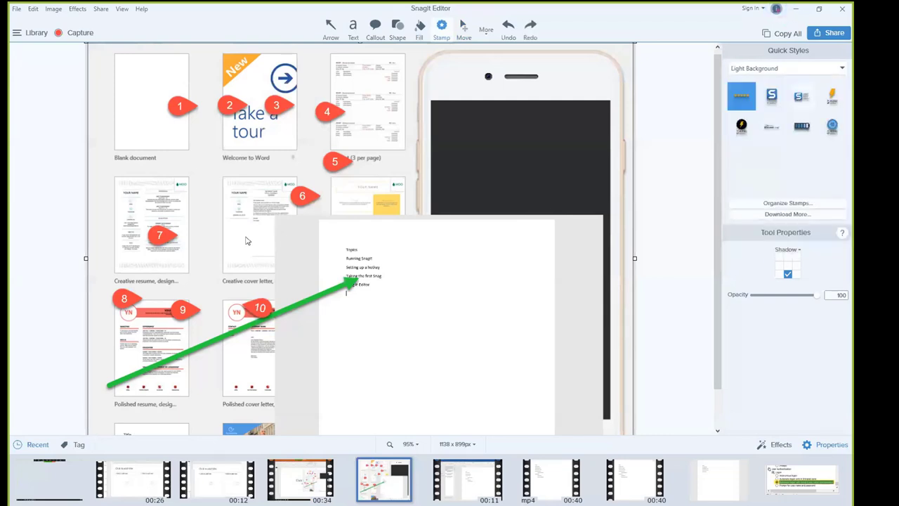
# Step: Place the red bicycle stamp from the Vehicles category on the phone's dark screen
pyautogui.click(786, 68)
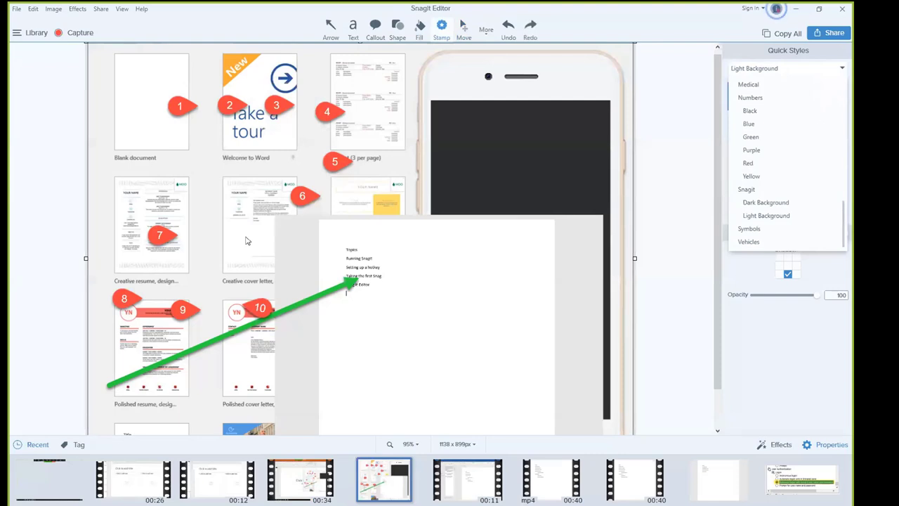
pyautogui.click(748, 241)
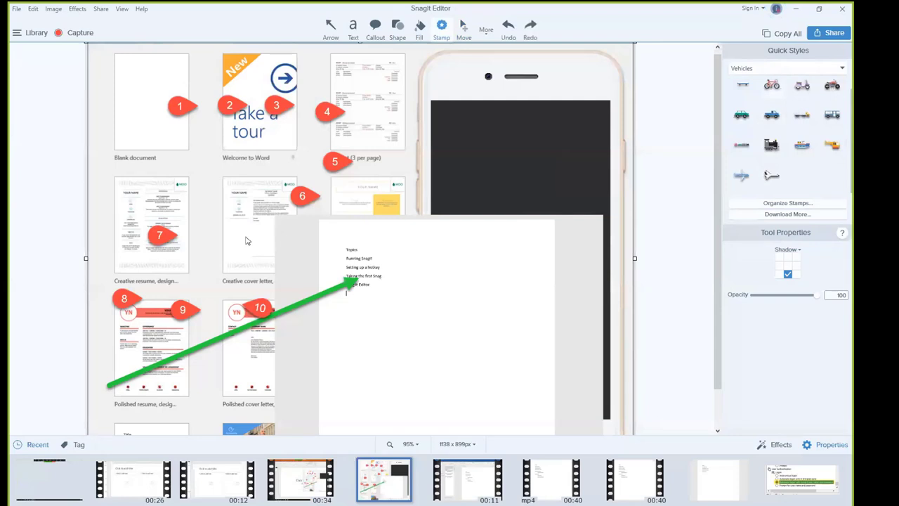
pyautogui.click(772, 85)
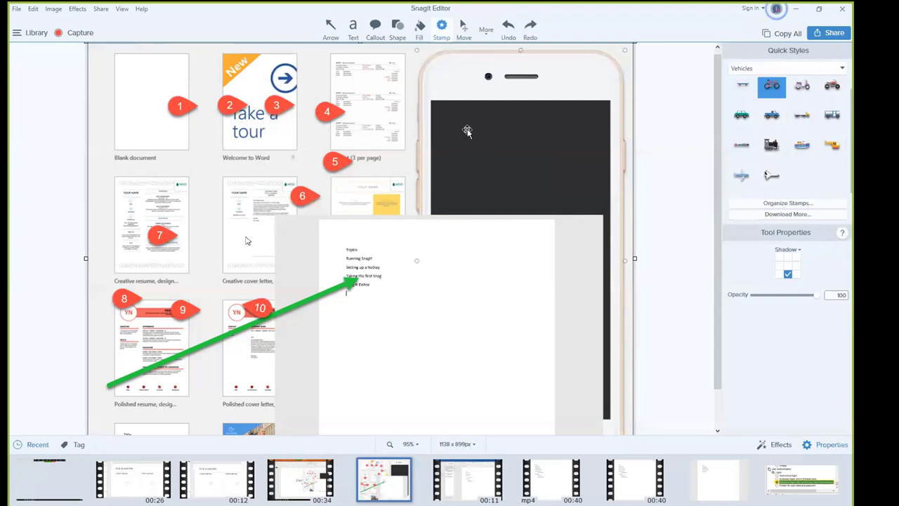
pyautogui.click(485, 154)
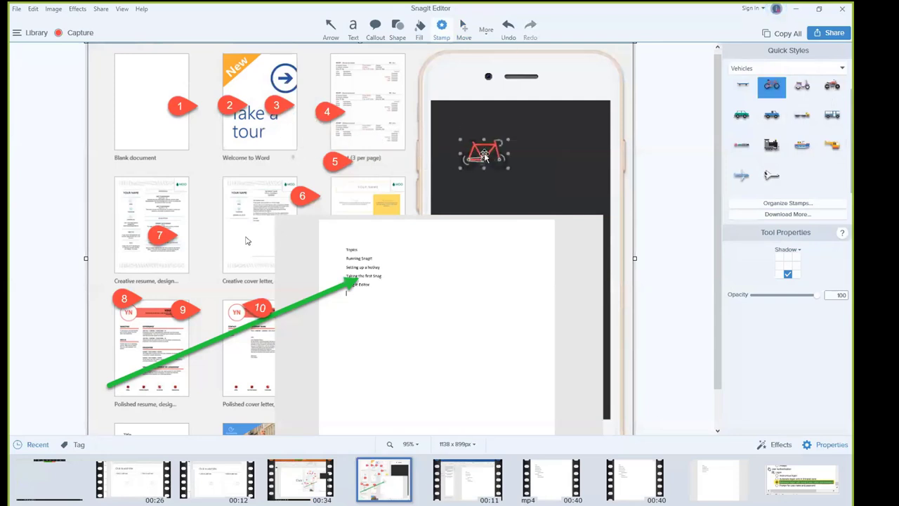
pyautogui.click(465, 145)
pyautogui.click(461, 144)
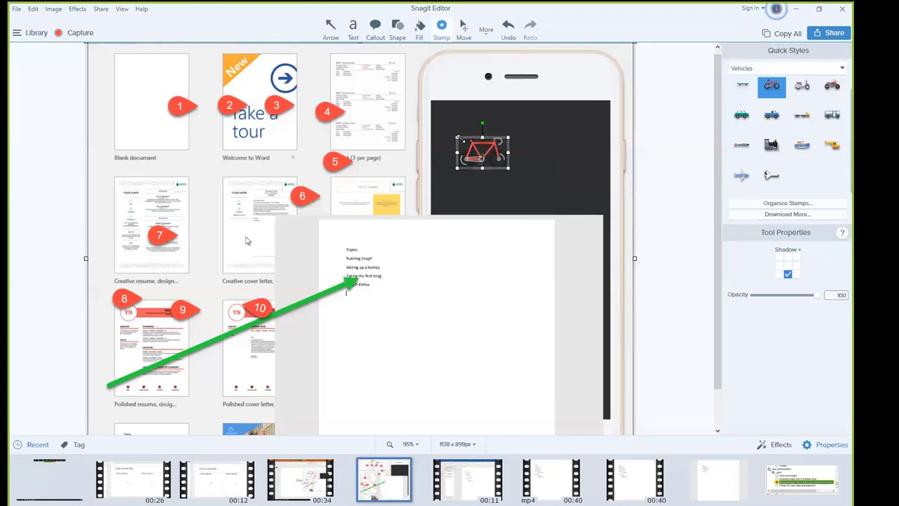
# Step: Enlarge the bicycle stamp at 56 opacity and move it onto the lower part of the white document page
pyautogui.moveTo(458, 138); pyautogui.dragTo(360, 63)
pyautogui.moveTo(447, 106); pyautogui.dragTo(525, 125)
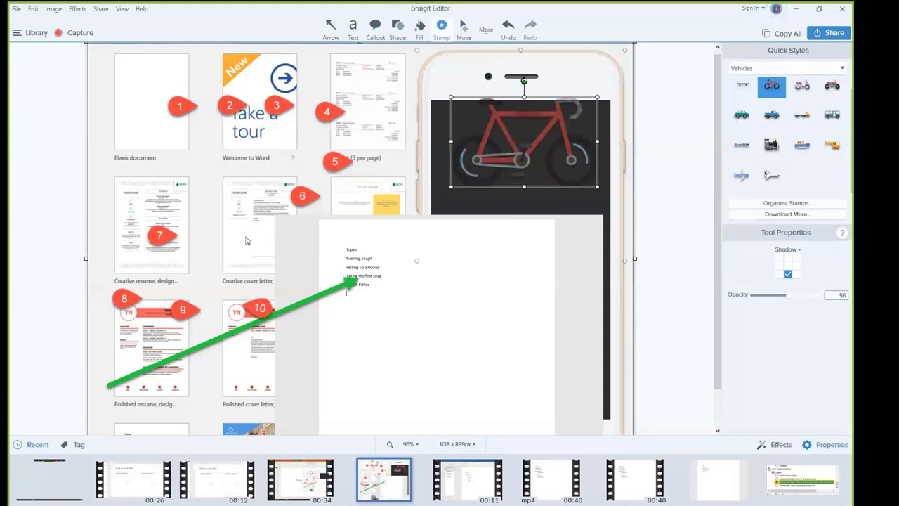
pyautogui.moveTo(524, 82)
pyautogui.mouseDown()
pyautogui.moveTo(544, 88)
pyautogui.moveTo(586, 144)
pyautogui.moveTo(467, 175)
pyautogui.moveTo(465, 115)
pyautogui.moveTo(516, 83)
pyautogui.moveTo(525, 83)
pyautogui.moveTo(524, 98)
pyautogui.mouseUp()
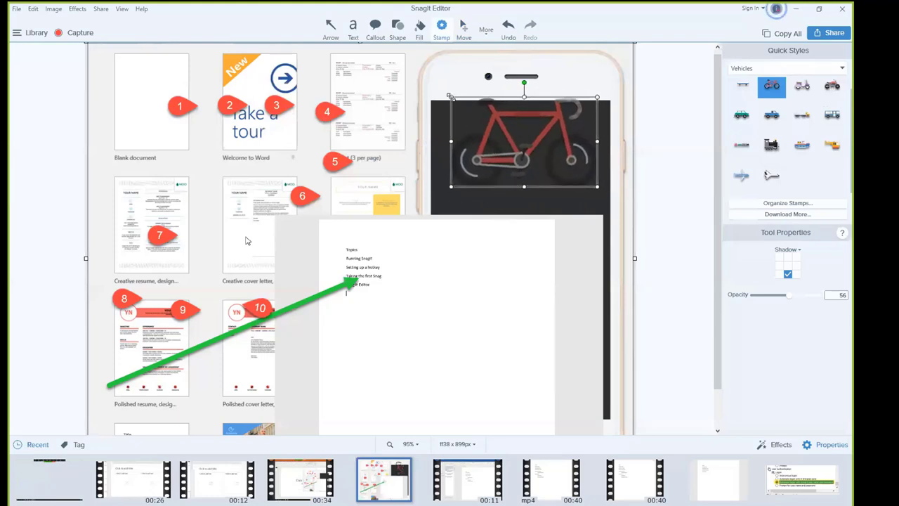
pyautogui.moveTo(450, 97); pyautogui.dragTo(413, 73)
pyautogui.moveTo(534, 130); pyautogui.dragTo(507, 359)
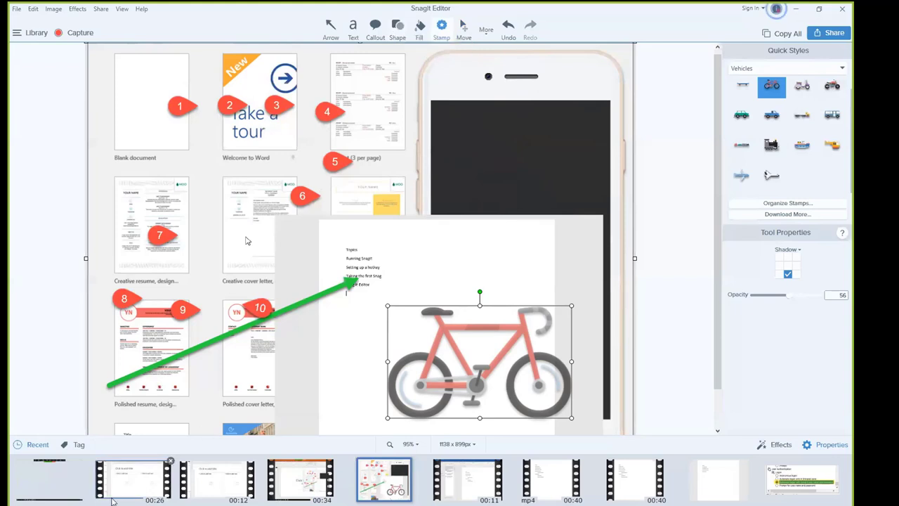
# Step: Open the most recent capture, the one with the transparent desktop, and fill its transparent area with white
pyautogui.click(58, 483)
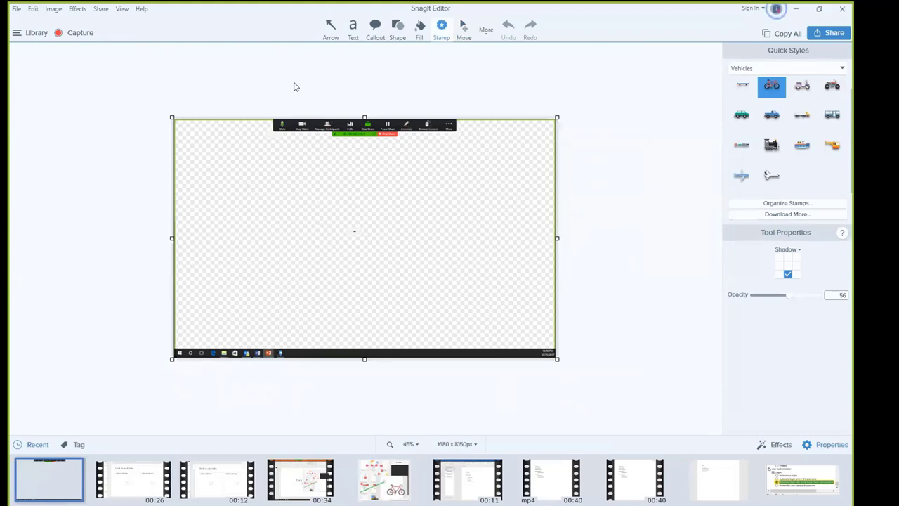
pyautogui.click(418, 28)
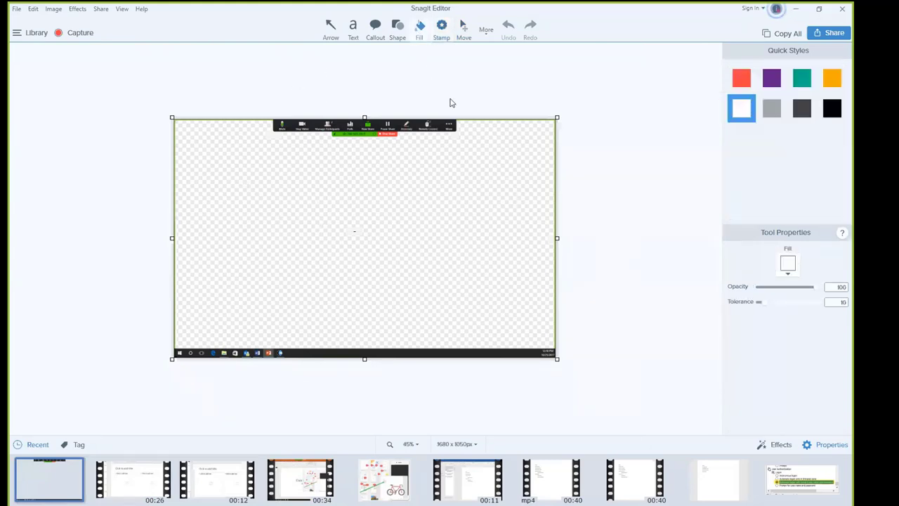
pyautogui.click(490, 213)
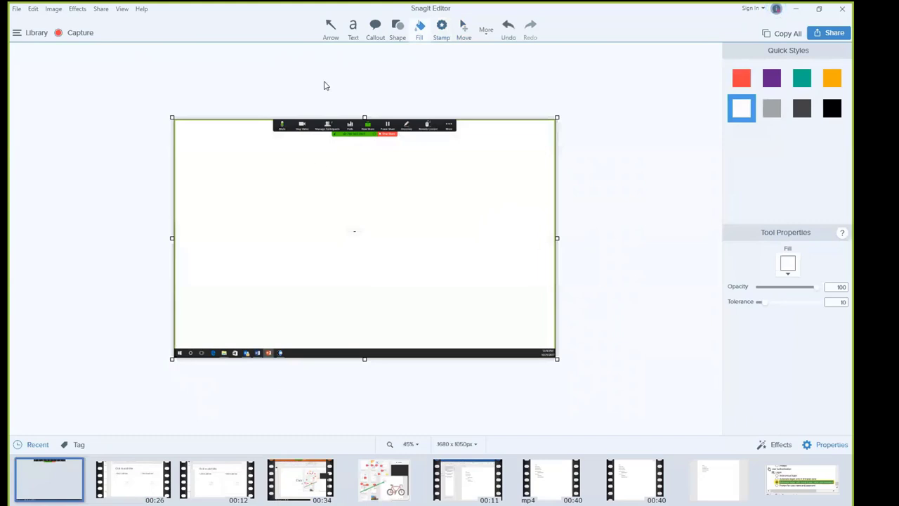
# Step: Draw a square with the red outlined rectangle style in the left half of the white area
pyautogui.click(397, 31)
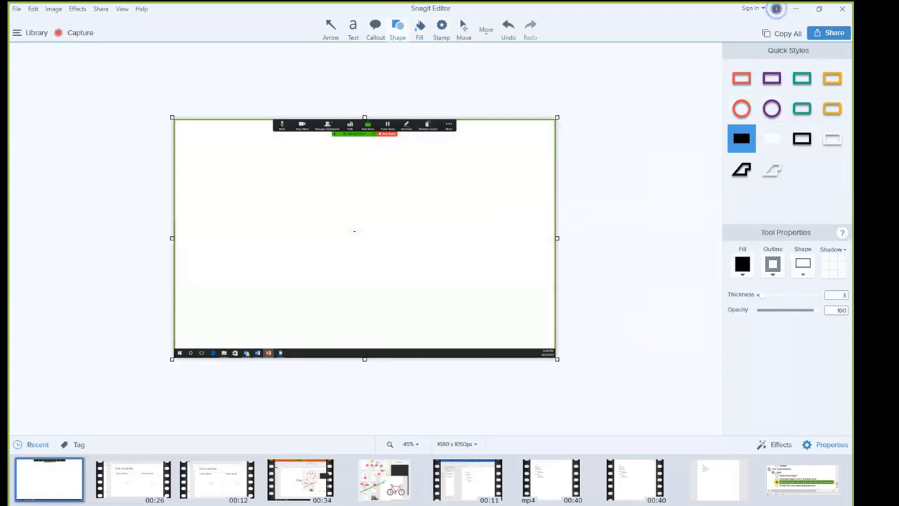
pyautogui.click(741, 78)
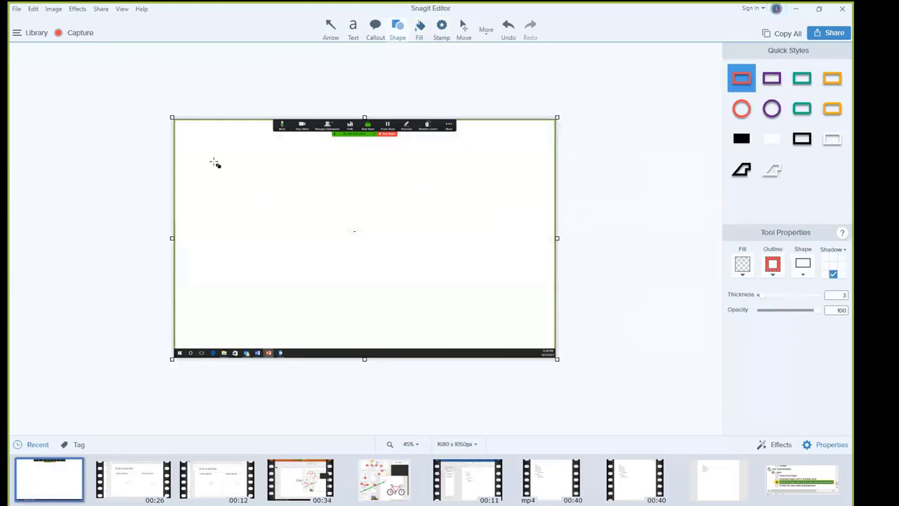
pyautogui.moveTo(214, 163)
pyautogui.mouseDown()
pyautogui.moveTo(236, 195)
pyautogui.moveTo(299, 241)
pyautogui.moveTo(255, 191)
pyautogui.moveTo(297, 238)
pyautogui.moveTo(235, 188)
pyautogui.moveTo(286, 234)
pyautogui.moveTo(317, 253)
pyautogui.moveTo(279, 213)
pyautogui.moveTo(323, 250)
pyautogui.mouseUp()
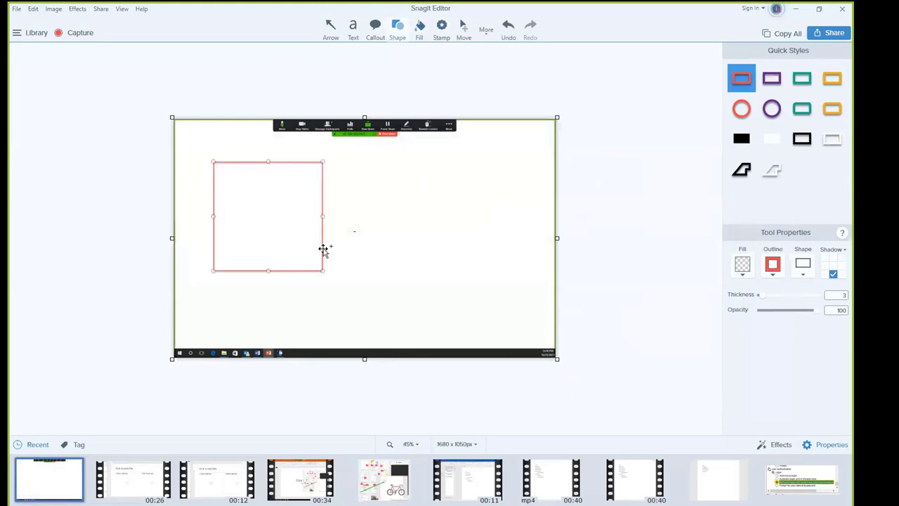
# Step: Draw a large circle with the red outline style beside the square, and two small ovals inside its upper half
pyautogui.click(335, 247)
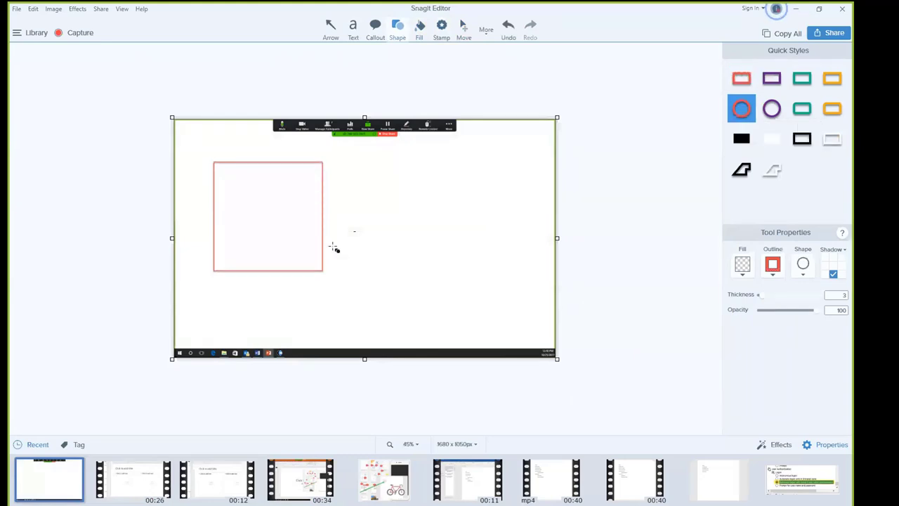
pyautogui.moveTo(384, 176); pyautogui.dragTo(513, 299)
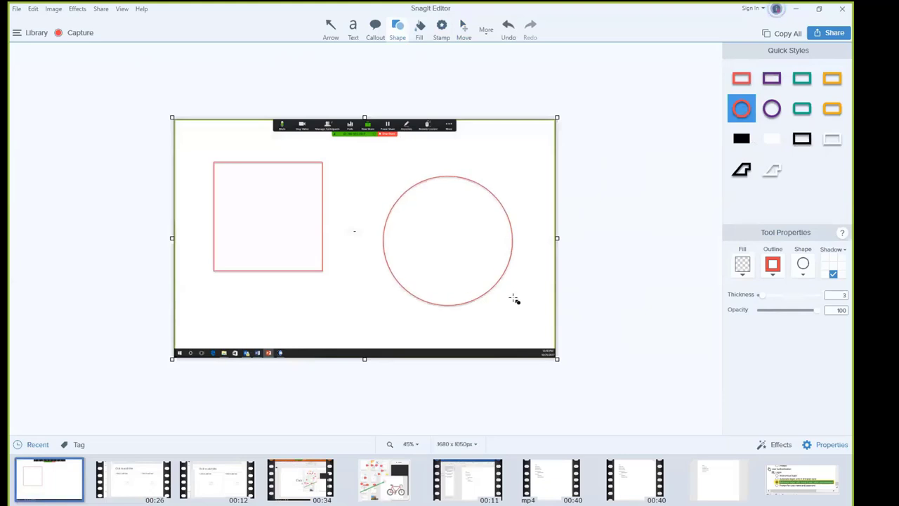
pyautogui.moveTo(457, 226); pyautogui.dragTo(439, 202)
pyautogui.moveTo(477, 210); pyautogui.dragTo(496, 229)
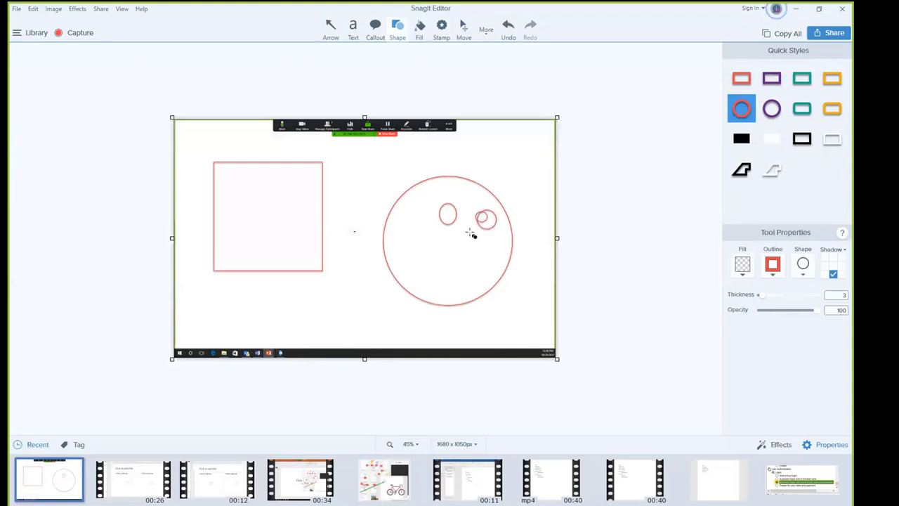
# Step: Reposition the two small ovals with the Move tool so they sit apart like eyes in the large circle
pyautogui.press('m')
pyautogui.click(488, 222)
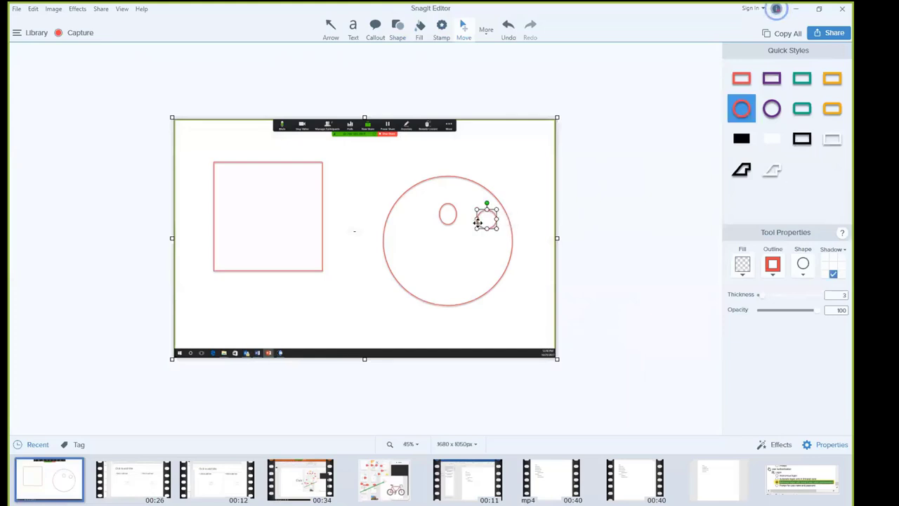
pyautogui.moveTo(477, 219); pyautogui.dragTo(471, 217)
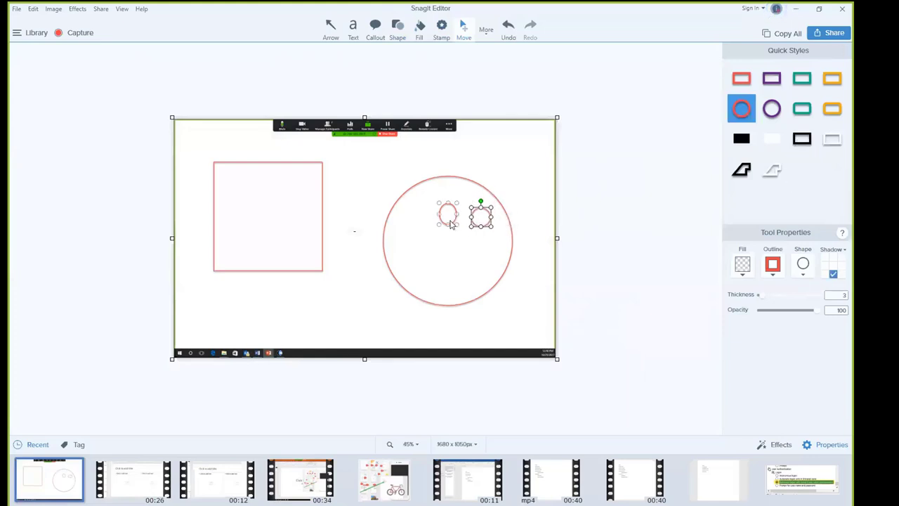
pyautogui.click(450, 224)
pyautogui.click(441, 217)
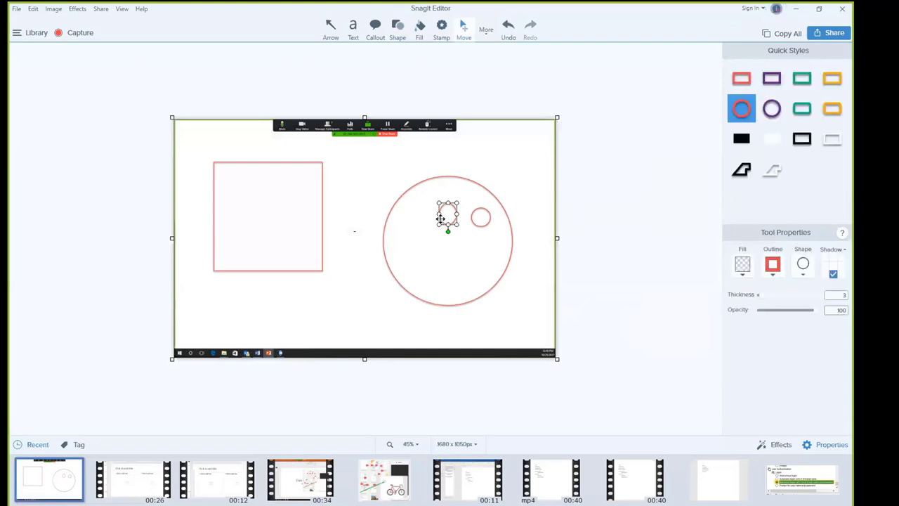
pyautogui.moveTo(446, 226); pyautogui.dragTo(413, 221)
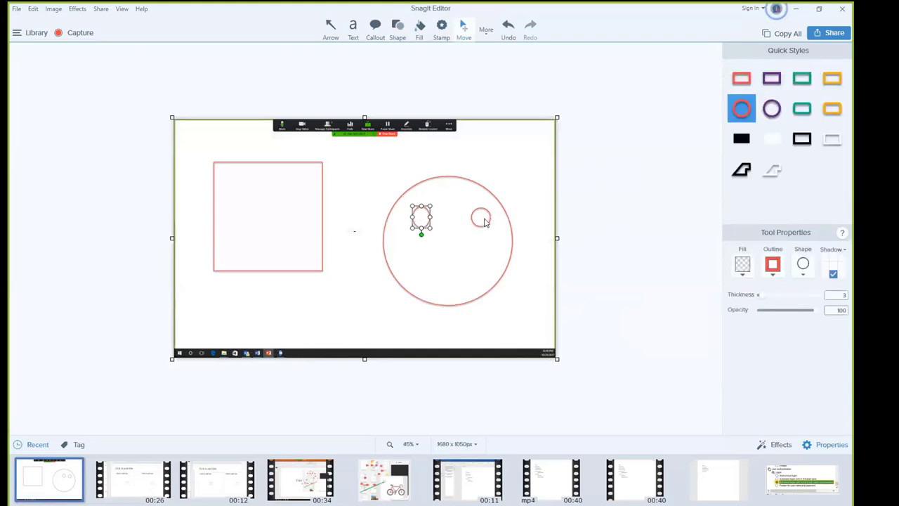
pyautogui.click(449, 224)
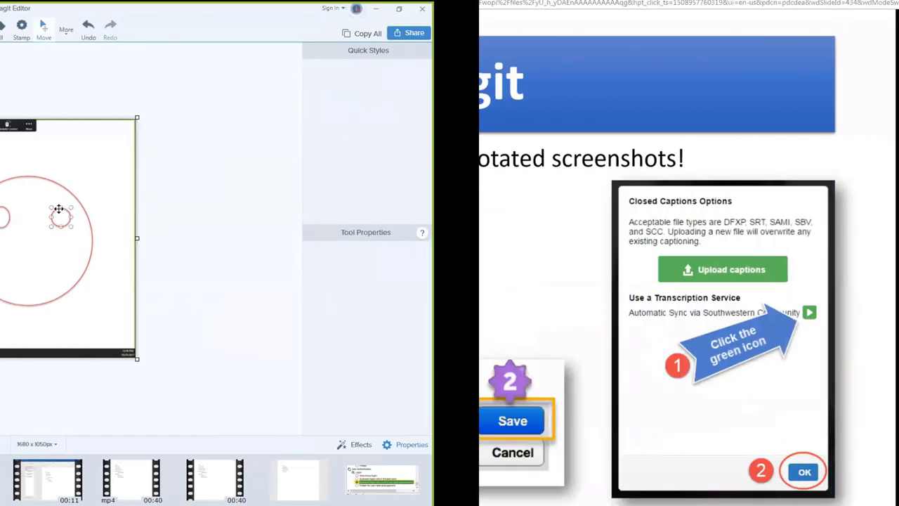